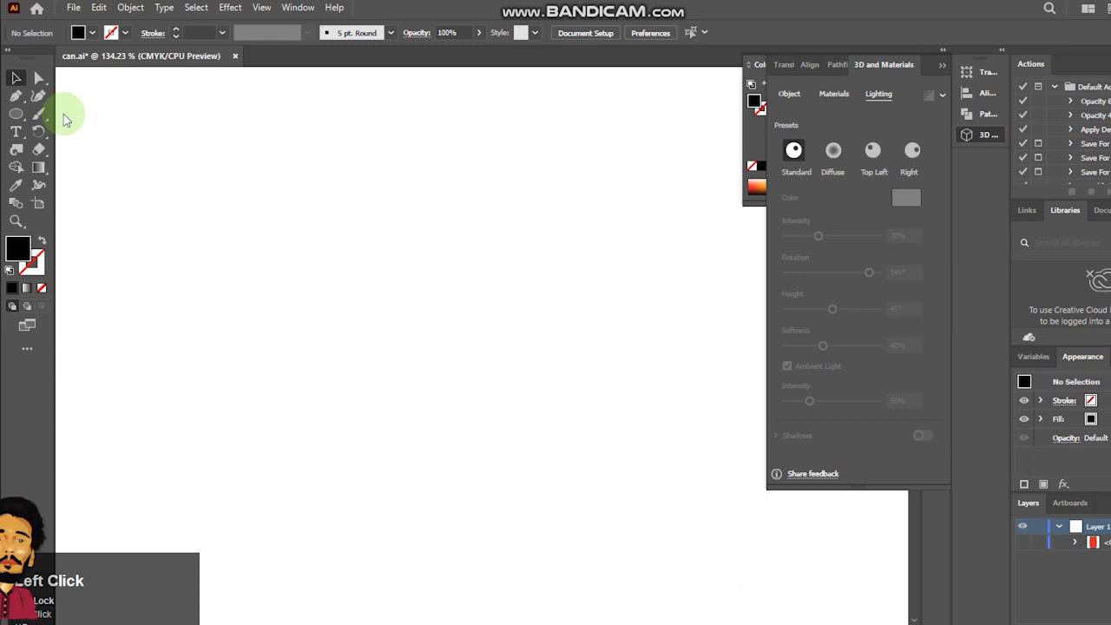
- Draw a rectangle for the mushroom cap, rounding its top into a dome and its lower corners more softly
click(942, 65)
click(911, 65)
drag(407, 274, 618, 416)
drag(422, 287, 504, 308)
click(15, 78)
click(261, 235)
click(389, 342)
drag(579, 345, 546, 290)
- Adjust the cap's height at its bottom edge and fill it with red
click(15, 78)
click(484, 353)
drag(484, 353, 488, 374)
click(489, 416)
click(473, 325)
click(92, 33)
click(66, 62)
click(343, 399)
- Draw a narrower rectangle directly beneath the cap as the mushroom's stem
click(15, 114)
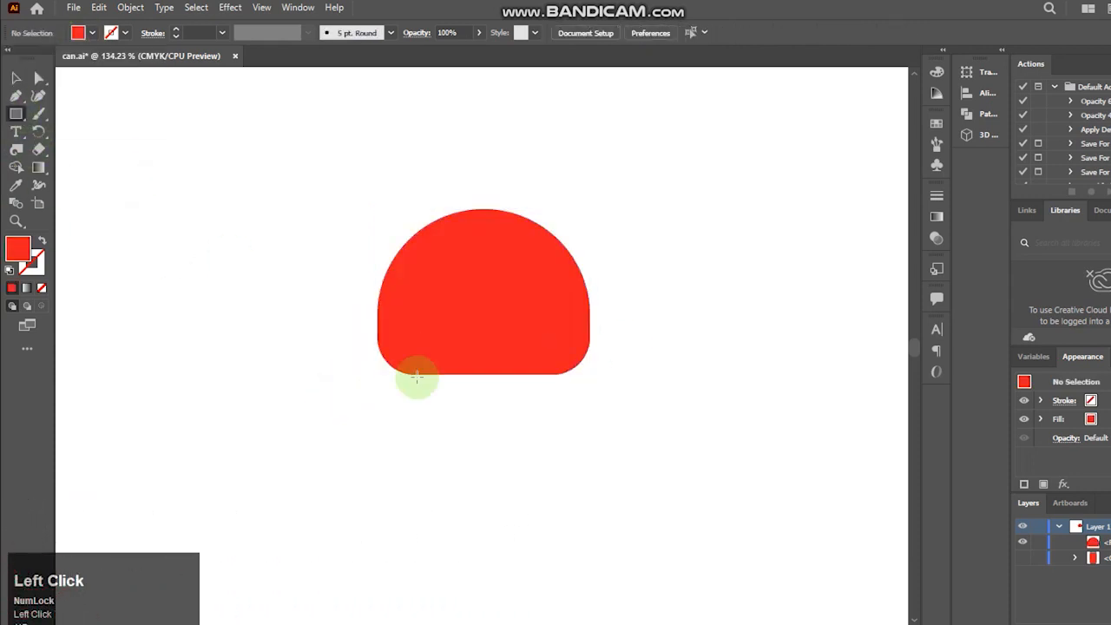
drag(562, 466, 561, 466)
click(18, 82)
- Fill the stem with light peach #ffddbb
click(90, 37)
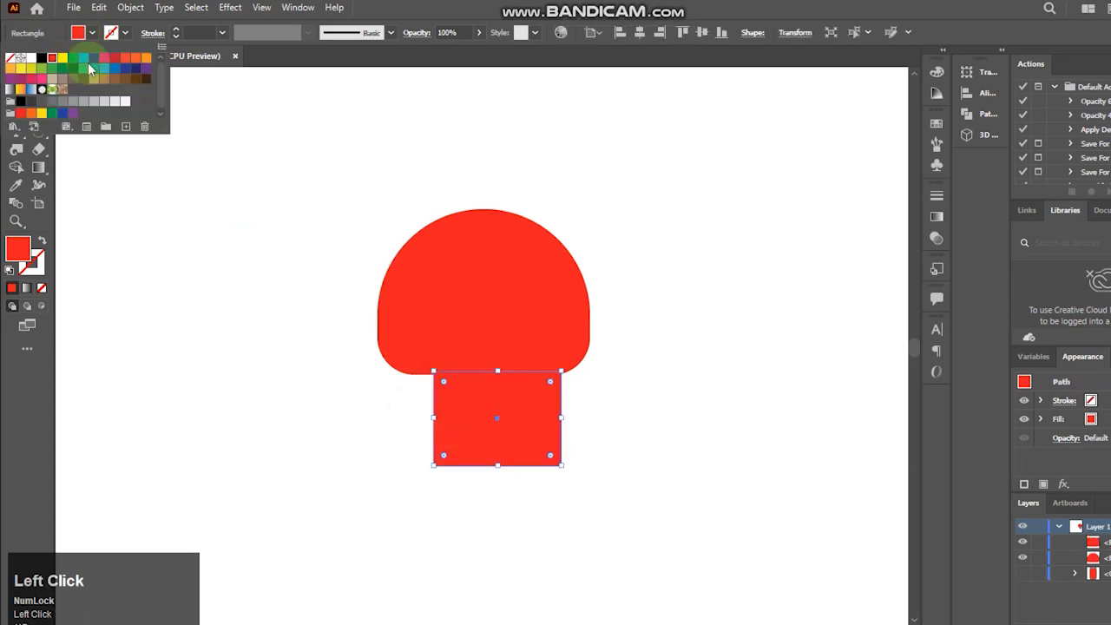
click(66, 76)
double_click(25, 257)
drag(284, 163, 283, 137)
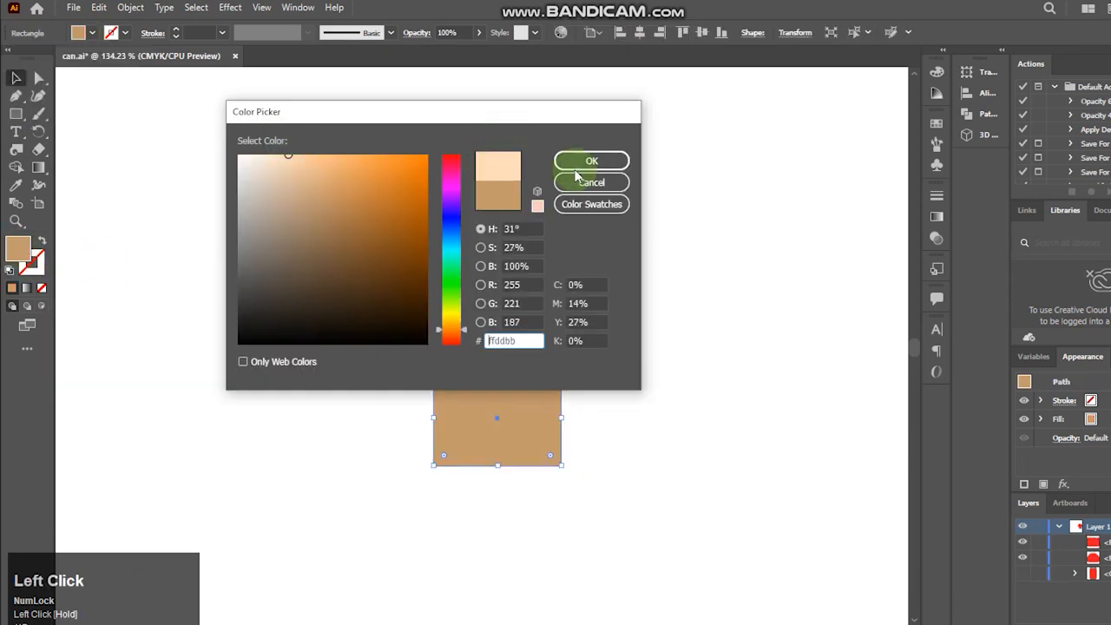
click(582, 165)
- Select the cap and the stem and align their centers horizontally
click(17, 81)
drag(293, 222, 460, 380)
click(641, 35)
click(657, 276)
- Shorten the stem from its bottom edge and send it behind the cap
click(534, 422)
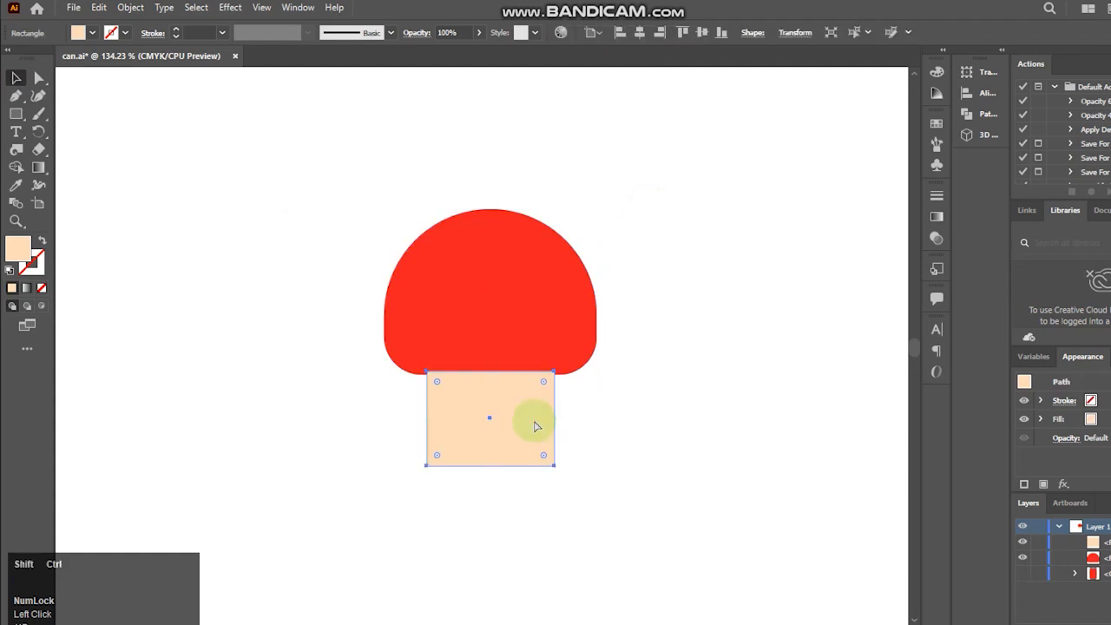
drag(491, 465, 438, 434)
- Bulge the stem's two sides and its bottom edge slightly outward with the Anchor Point tool
right_click(15, 95)
click(50, 112)
drag(556, 397, 558, 405)
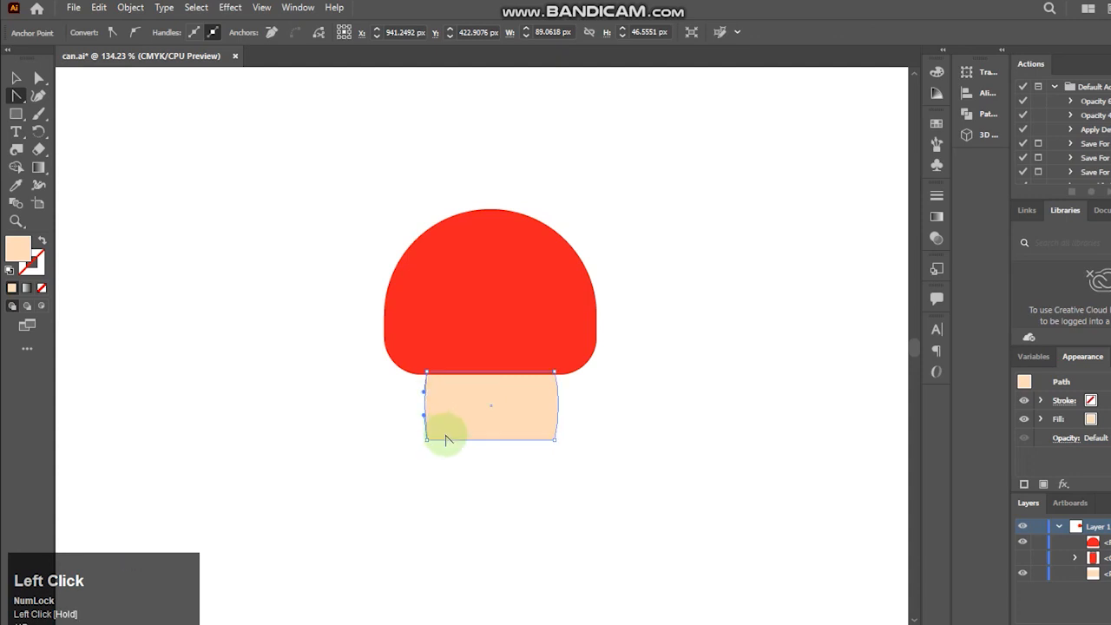
click(447, 441)
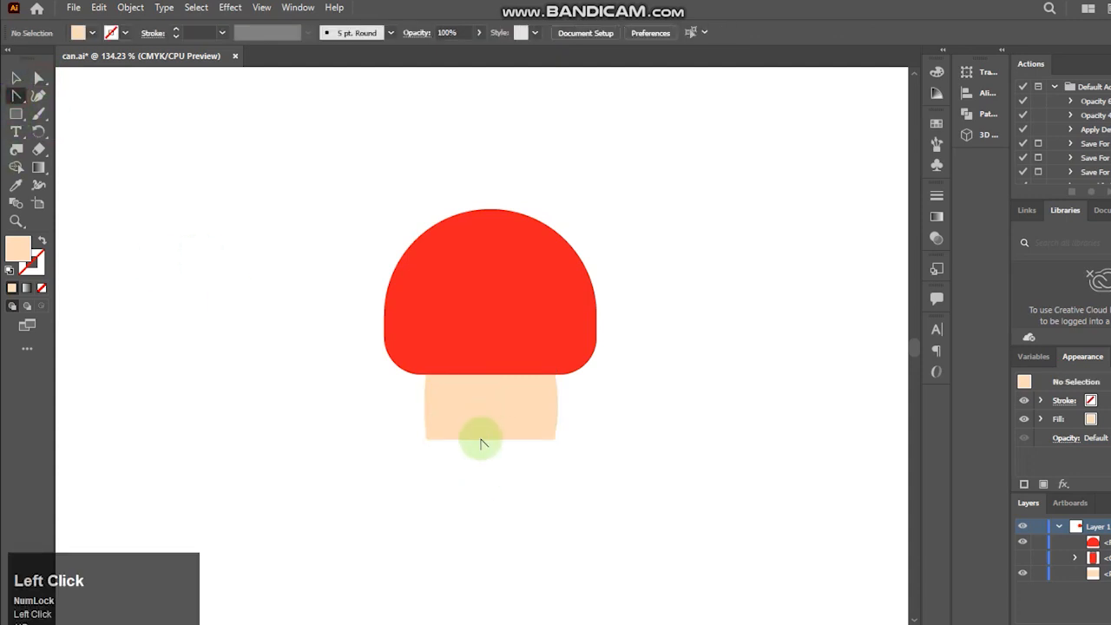
click(483, 444)
drag(490, 444, 492, 444)
- Round the stem's two bottom corners to a radius of about 27 px
click(39, 79)
click(427, 445)
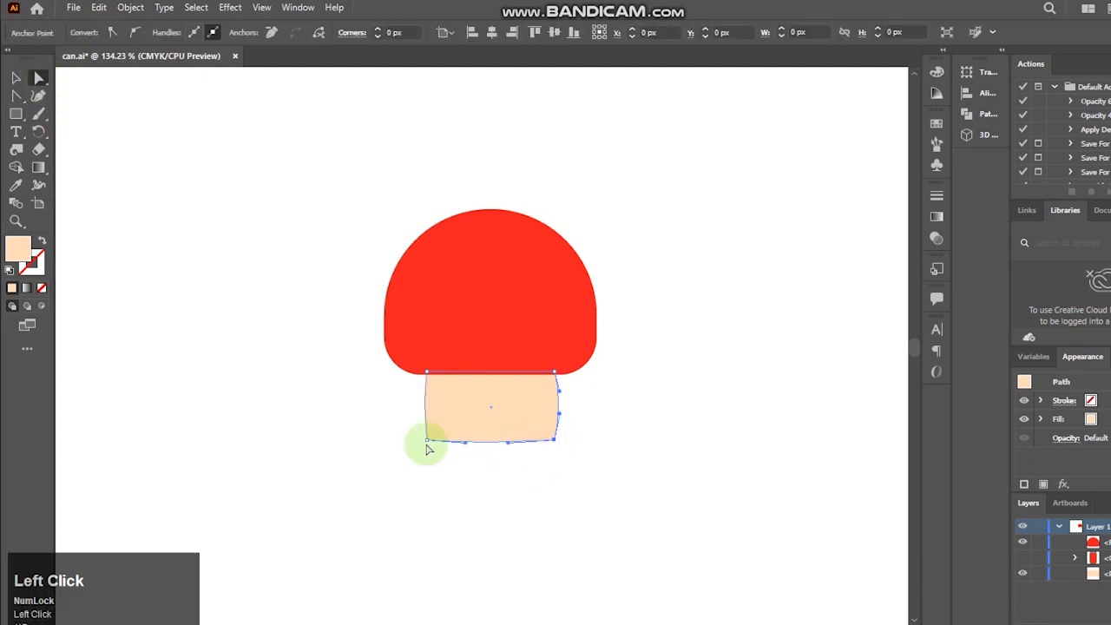
click(429, 441)
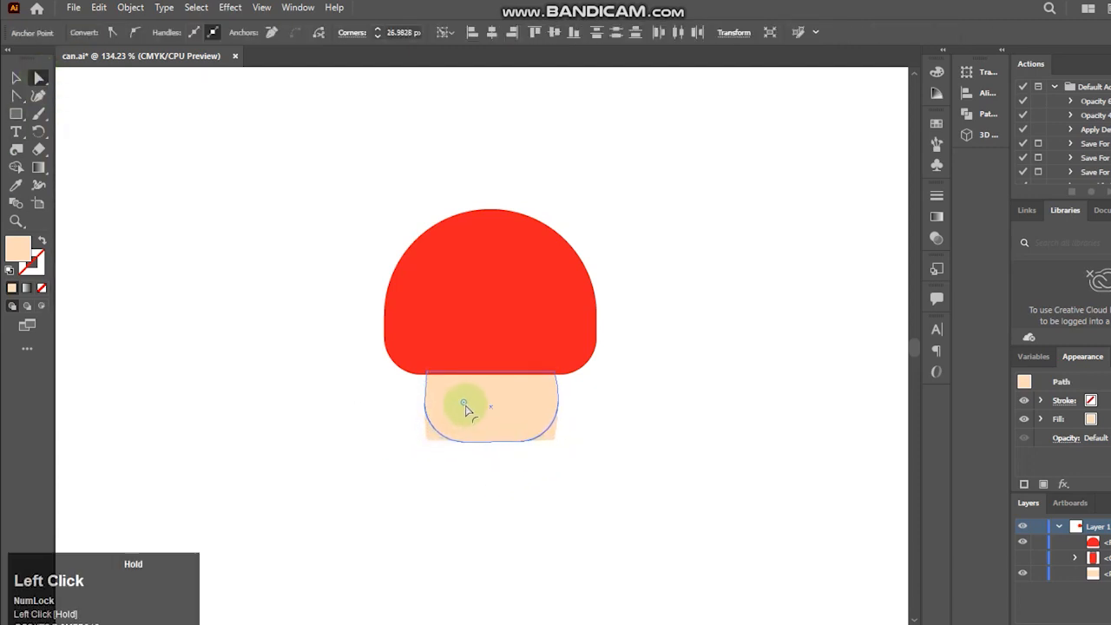
click(250, 316)
- Widen the stem slightly and align it horizontally with the center of the cap again
key(v)
click(550, 437)
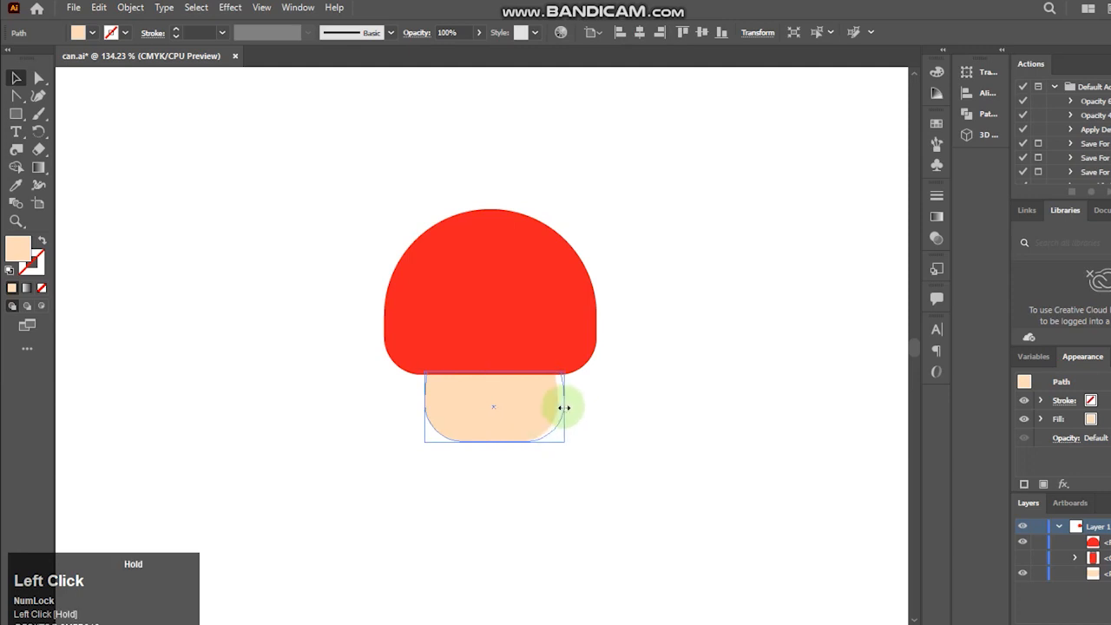
drag(564, 408, 564, 408)
shift+click(557, 342)
click(640, 33)
click(669, 252)
click(512, 352)
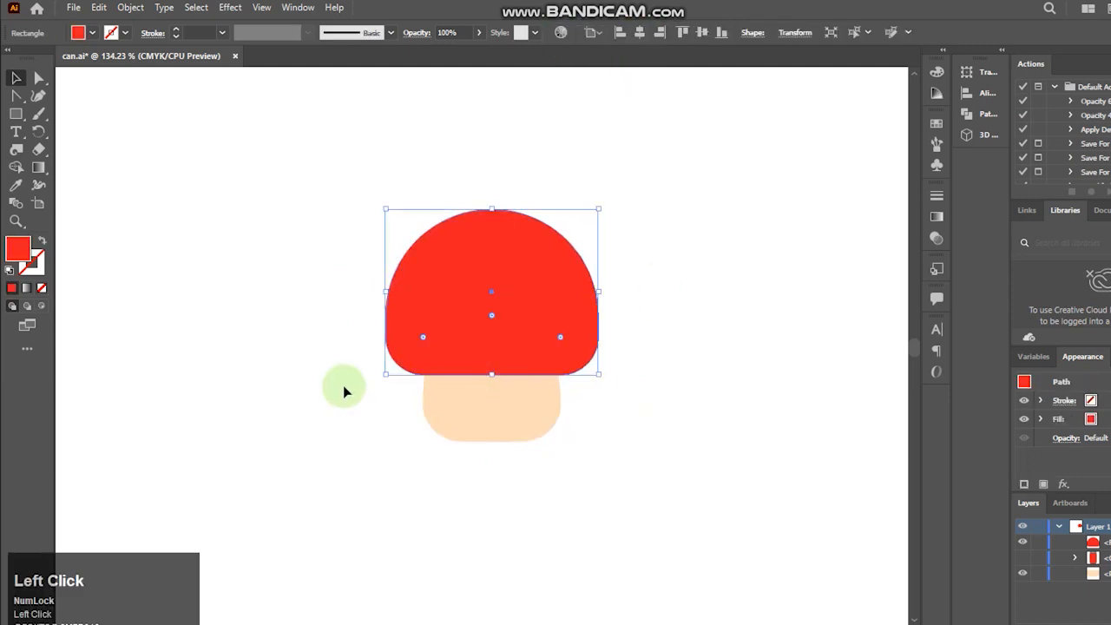
- Draw a narrow upright ellipse on the left part of the stem as an eye and fill it with black
click(94, 191)
drag(464, 424, 467, 399)
click(93, 33)
click(42, 65)
- Draw a small white circle in the upper part of the black eye as its highlight
click(15, 217)
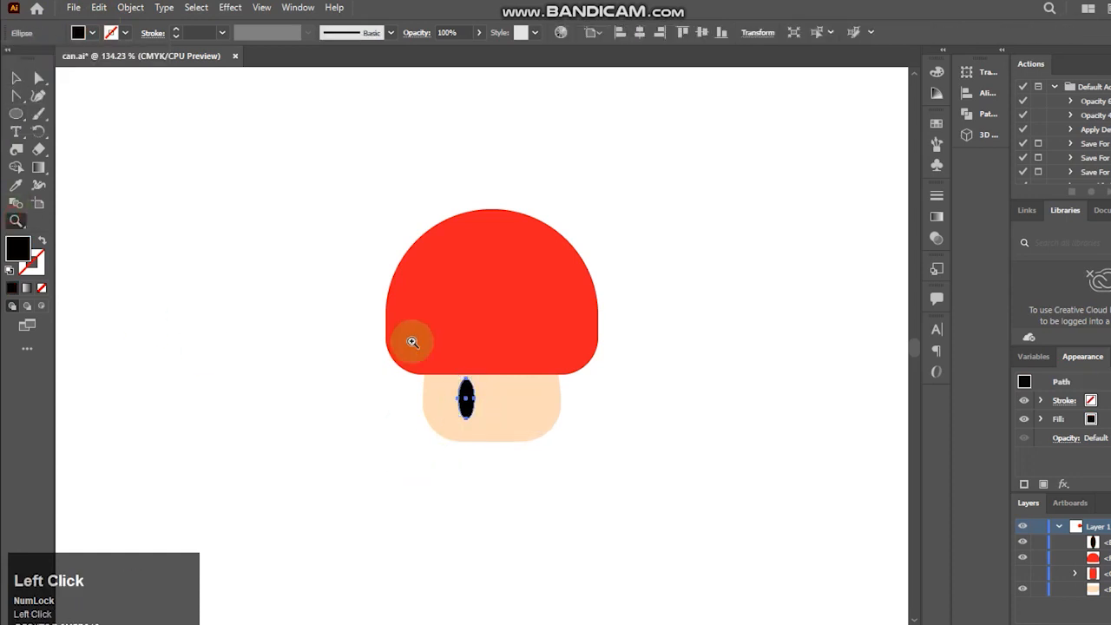
drag(412, 342, 584, 444)
click(16, 114)
click(86, 32)
drag(341, 315, 338, 291)
click(47, 61)
click(328, 359)
- Make a mirrored copy of the eye with its highlight and place it to the right as the second eye
shift+click(353, 364)
right_click(352, 365)
mouse_move(393, 268)
click(549, 326)
click(611, 363)
drag(359, 372, 514, 372)
- Group both eyes with their highlights and center them horizontally with the cap and the stem
shift+click(354, 295)
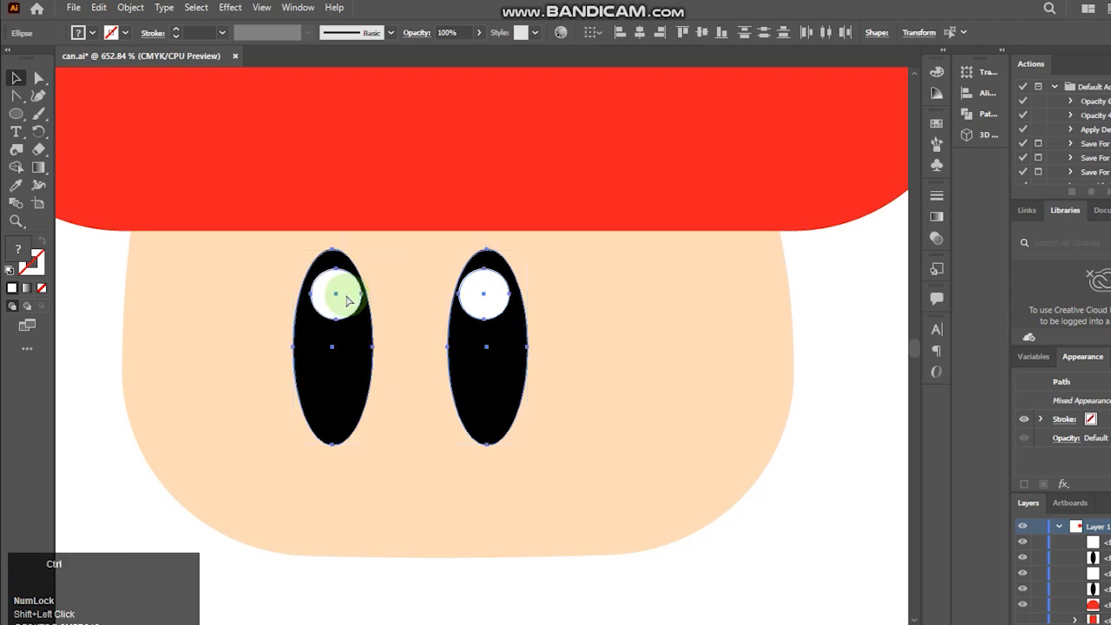
key(ctrl+g)
key(ctrl+minus)
key(ctrl+minus)
key(ctrl+minus)
key(ctrl+minus)
key(ctrl+minus)
drag(717, 392, 704, 449)
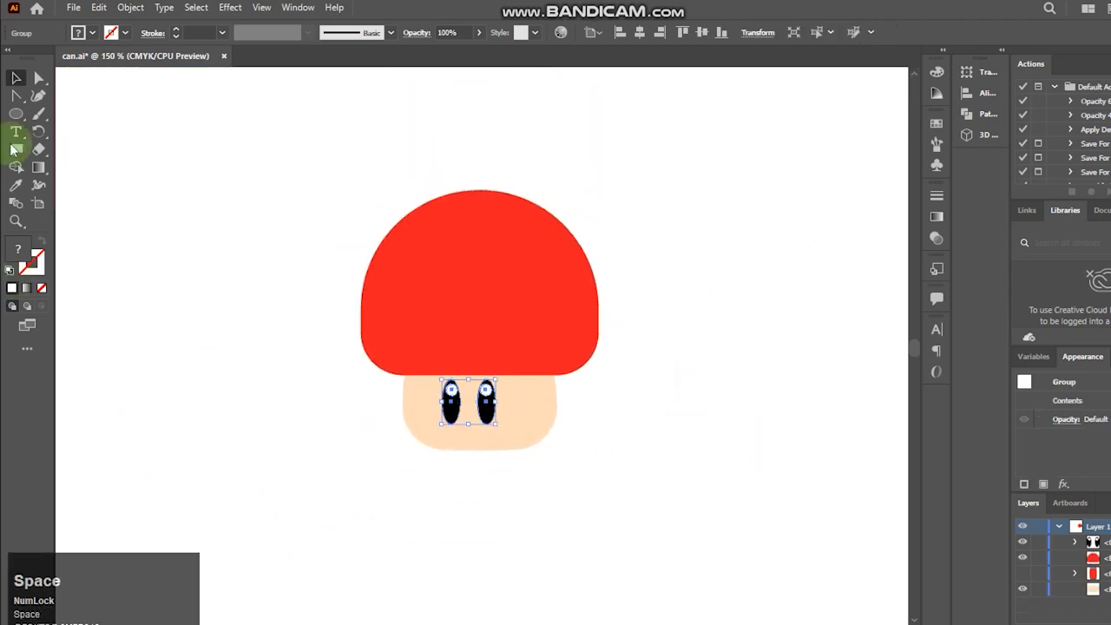
key(ctrl+a)
click(639, 32)
click(714, 402)
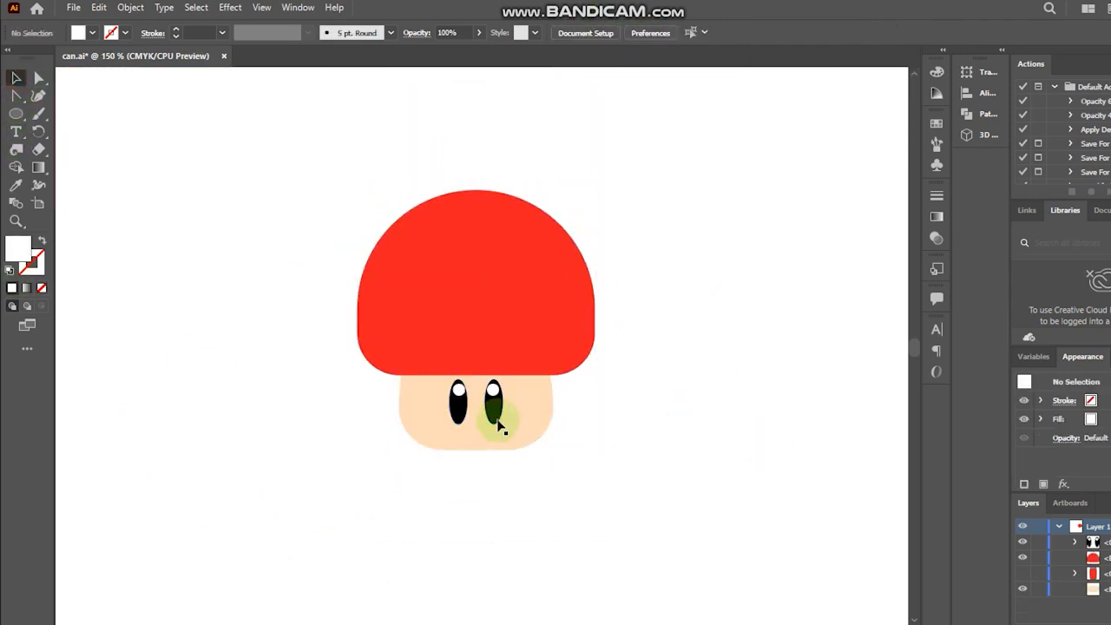
- Draw a white circle about 65 px in diameter in the middle of the cap
click(489, 273)
key(l)
drag(473, 287, 511, 341)
click(90, 33)
click(33, 54)
click(134, 284)
- Place copies of the white circle overlapping the cap's left and right edges
key(v)
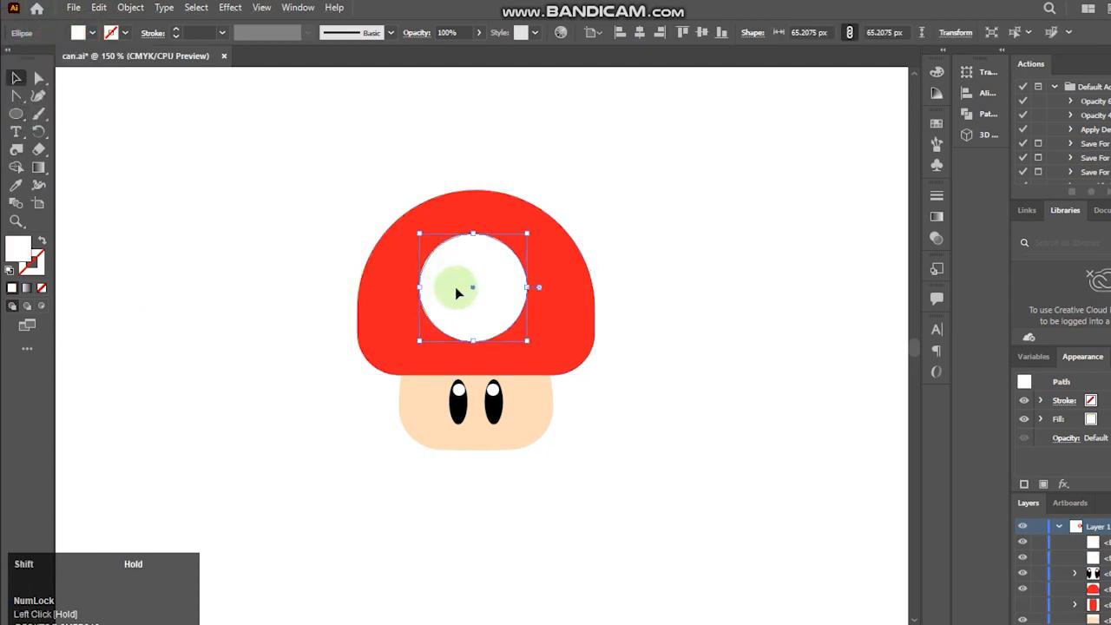
key(ctrl+c)
drag(322, 286, 594, 288)
key(ctrl+f)
- Trim away the parts of the side circles outside the cap with Shape Builder, keeping both white side spots
drag(683, 429, 263, 206)
click(17, 167)
alt+click(337, 310)
alt+click(642, 271)
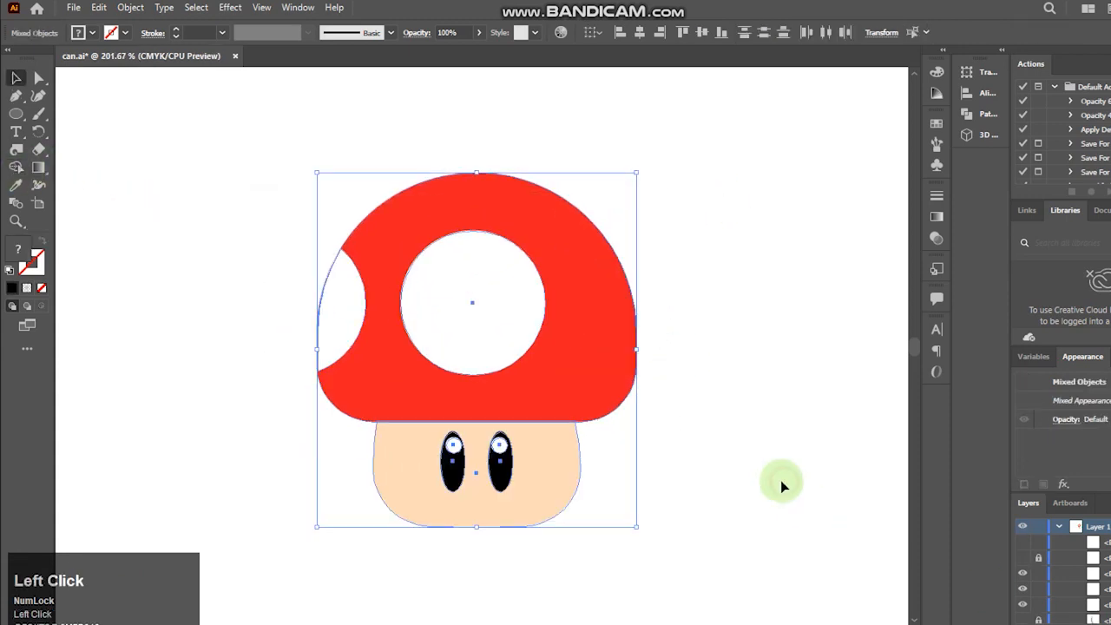
click(782, 482)
key(ctrl+z)
drag(348, 191, 492, 440)
click(775, 503)
- Split a crescent off the cap's right edge using a copy shifted left and Shape Builder, and delete the leftover copy
click(546, 392)
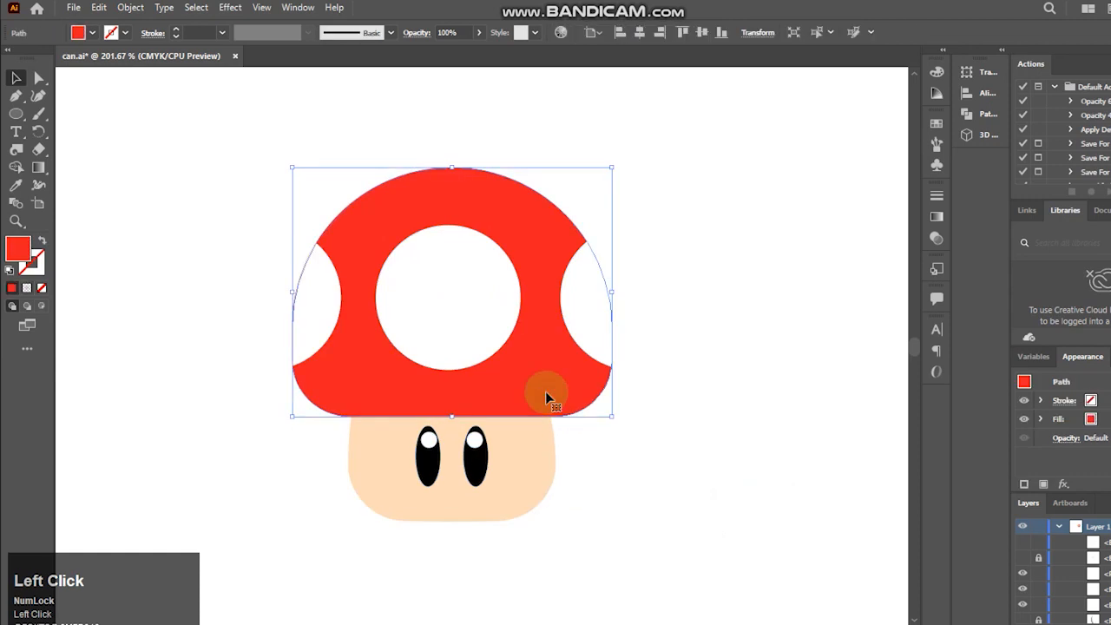
drag(491, 402, 552, 219)
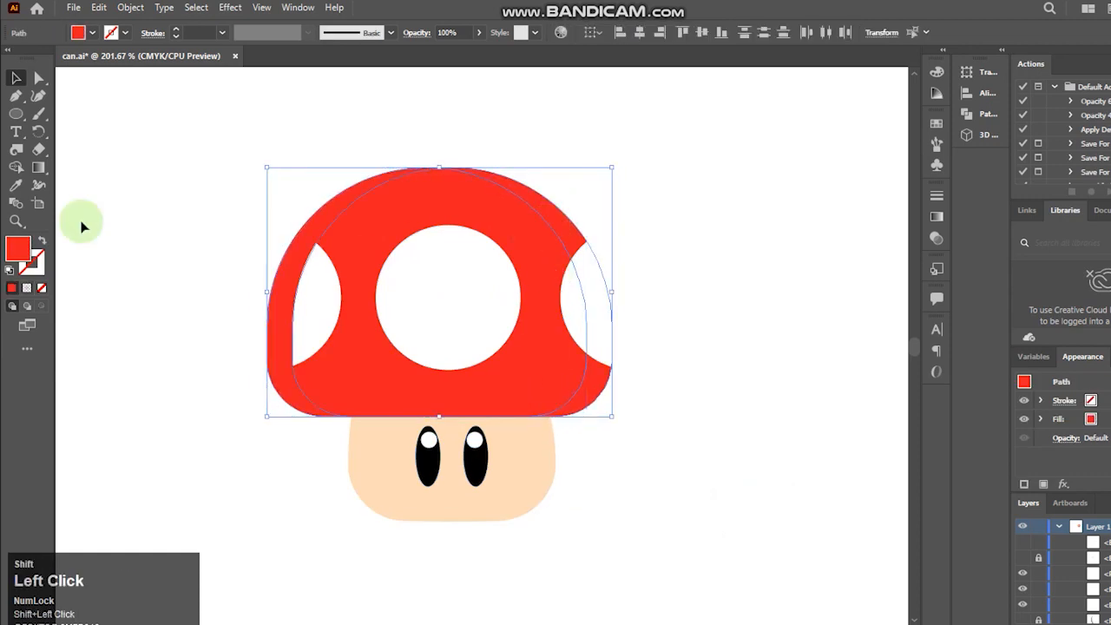
click(17, 168)
click(519, 201)
click(12, 75)
click(121, 271)
click(274, 367)
key(Delete)
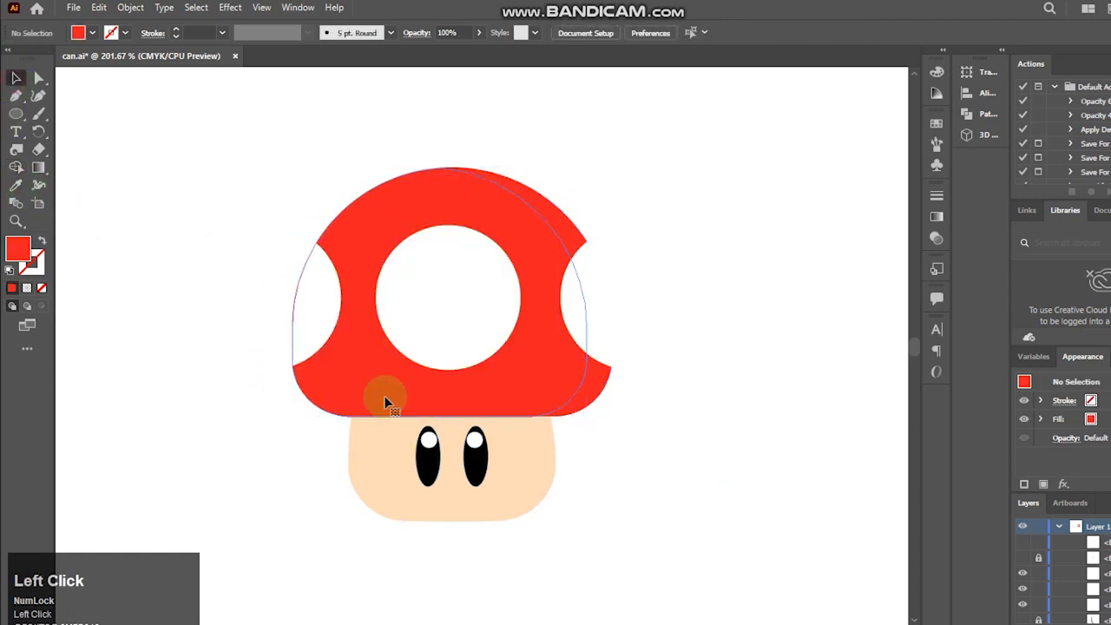
- Split a crescent off the cap's left edge using a copy shifted right and Shape Builder, and delete the leftover copy
click(386, 401)
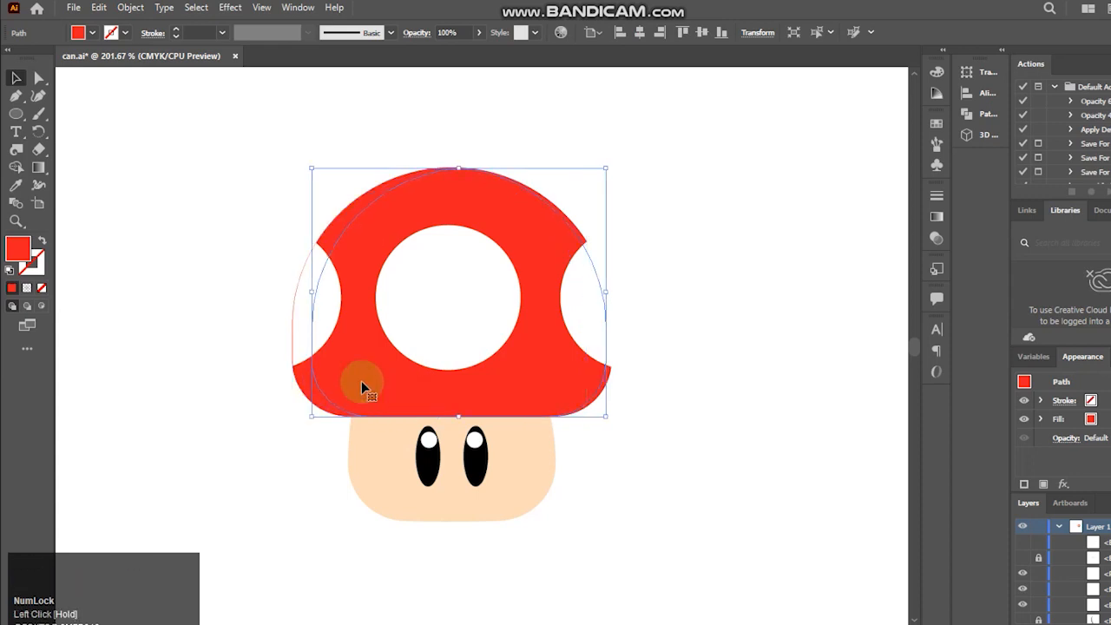
shift+click(402, 399)
click(17, 168)
click(345, 213)
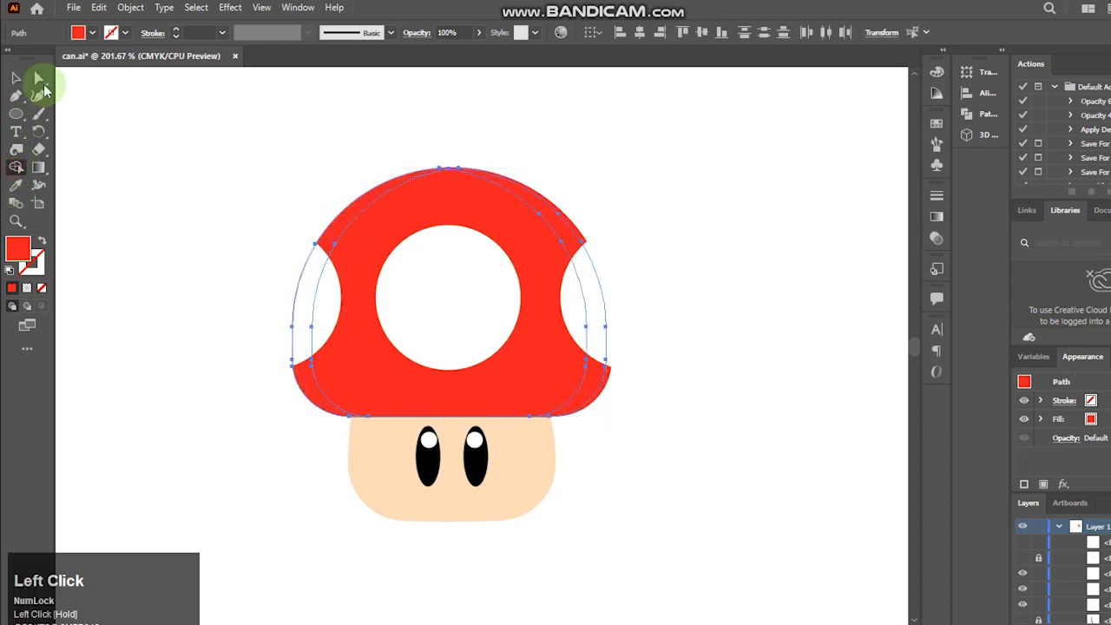
click(16, 78)
click(209, 147)
click(446, 206)
key(Delete)
- Recolor the cap's right crescent a darker red as shadow and its left crescent a light pink as highlight
click(565, 216)
double_click(8, 252)
drag(403, 173, 345, 137)
click(592, 162)
click(334, 229)
double_click(13, 260)
click(590, 160)
- Split a crescent off the stem's right side using a copy shifted left and Shape Builder
click(534, 468)
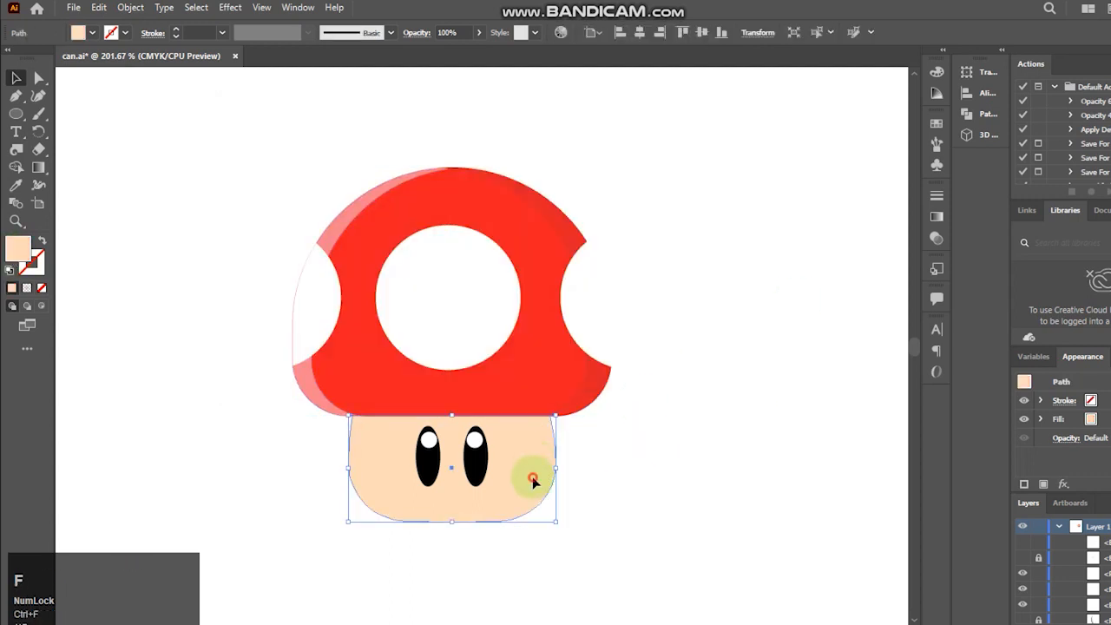
drag(521, 480, 518, 480)
shift+click(551, 482)
click(16, 166)
click(545, 458)
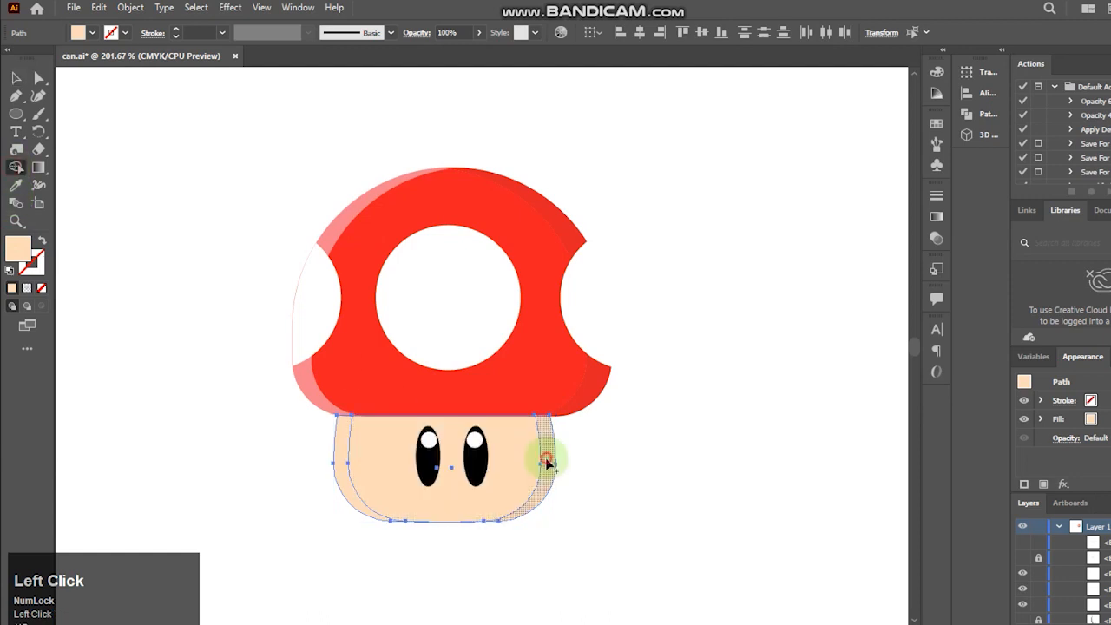
click(352, 506)
- Split a crescent off the stem's left side using a copy shifted right and Shape Builder
click(411, 515)
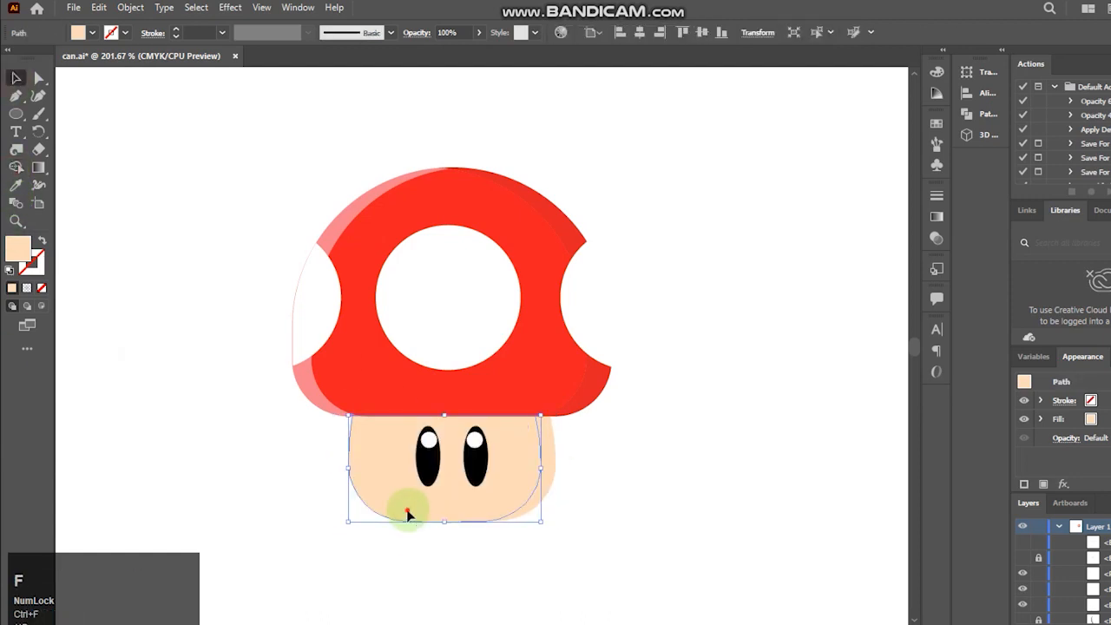
drag(195, 473, 351, 459)
click(16, 165)
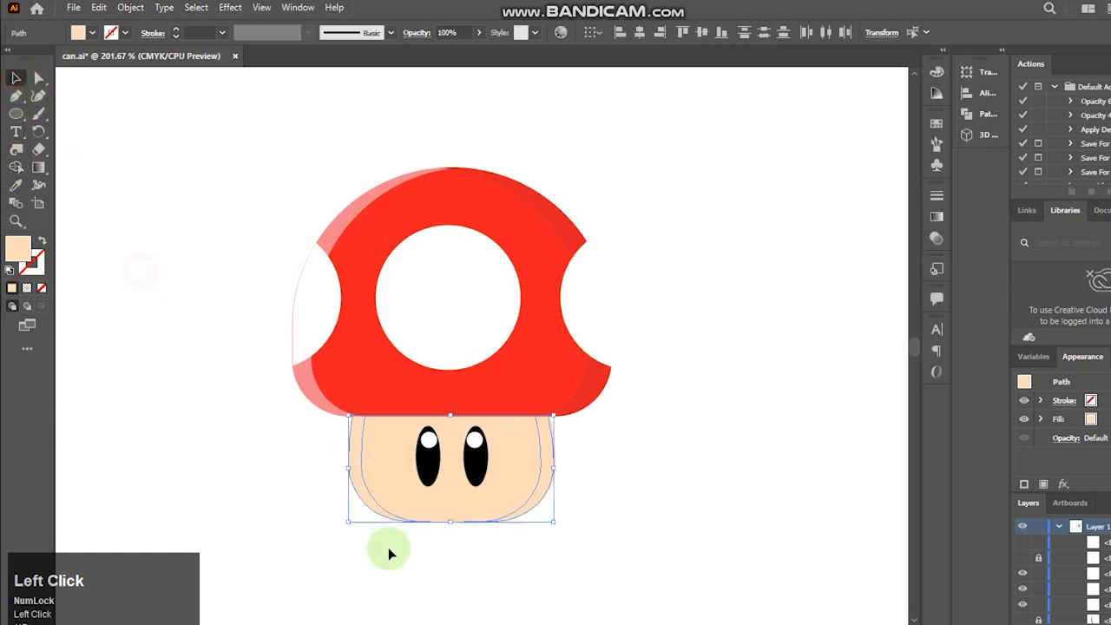
click(484, 483)
- Recolor the stem's right crescent a darker peach and its left crescent a lighter peach
double_click(18, 249)
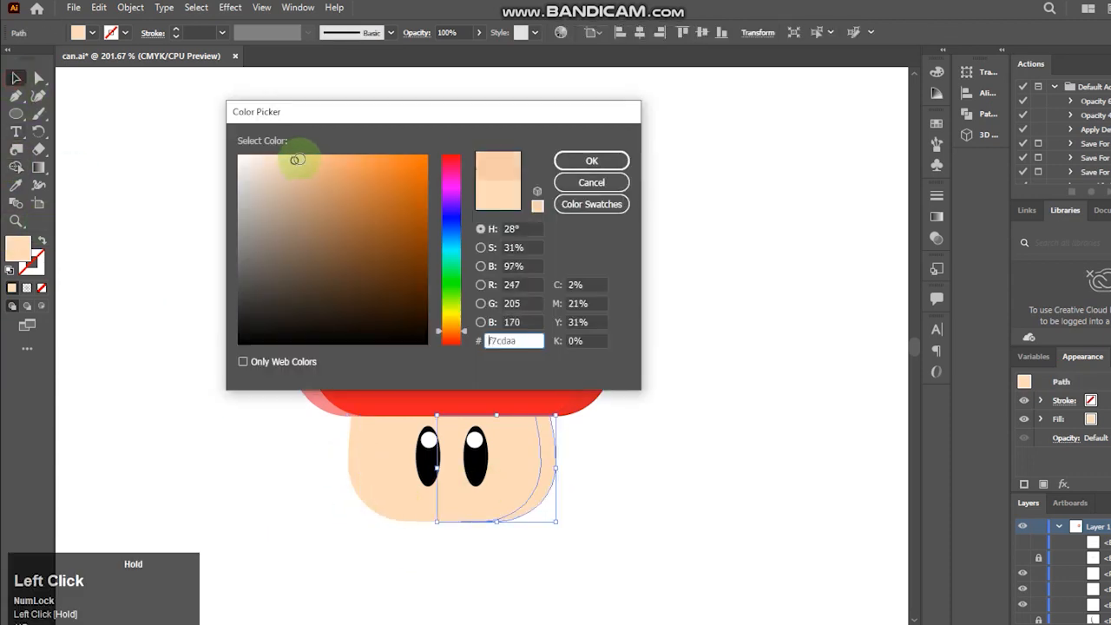
click(591, 160)
click(361, 481)
double_click(18, 249)
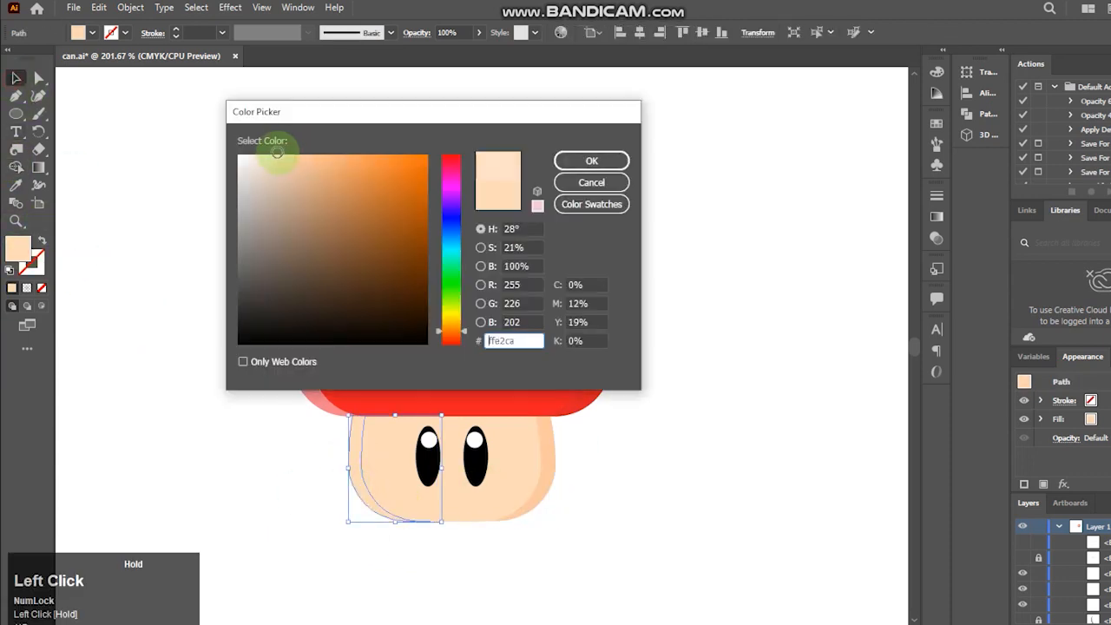
drag(277, 152, 271, 154)
click(591, 161)
- Split a crescent off the right side of the cap's central white circle using a copy shifted left and Shape Builder
click(424, 290)
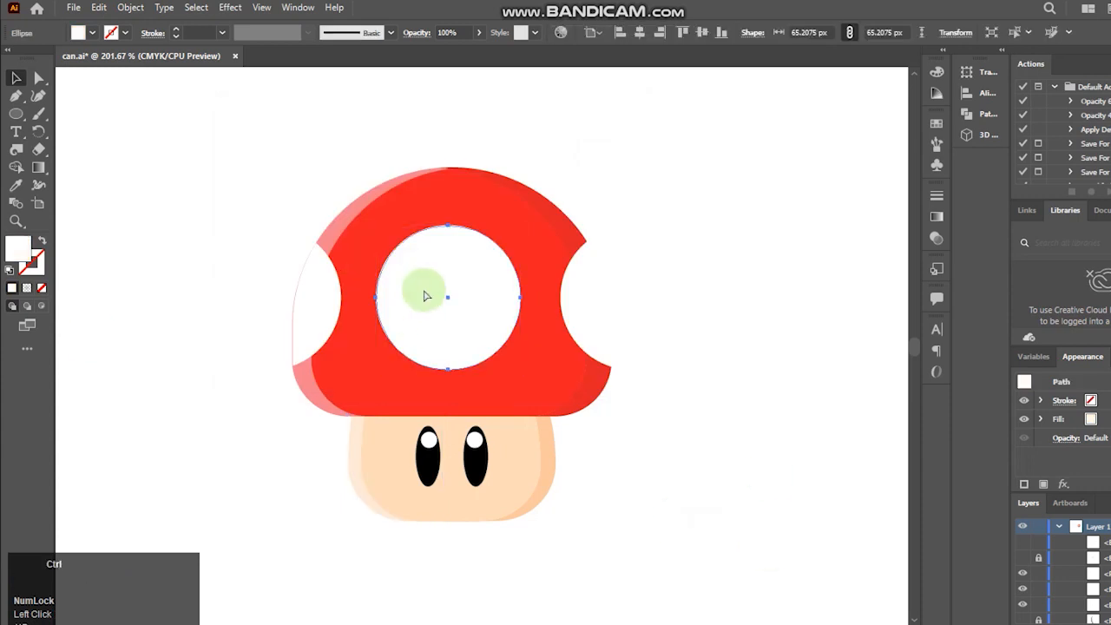
drag(420, 292, 419, 294)
shift+click(516, 318)
click(16, 168)
click(496, 349)
click(525, 313)
- Recolor the crescent on the central white circle light gray as a shadow
double_click(17, 249)
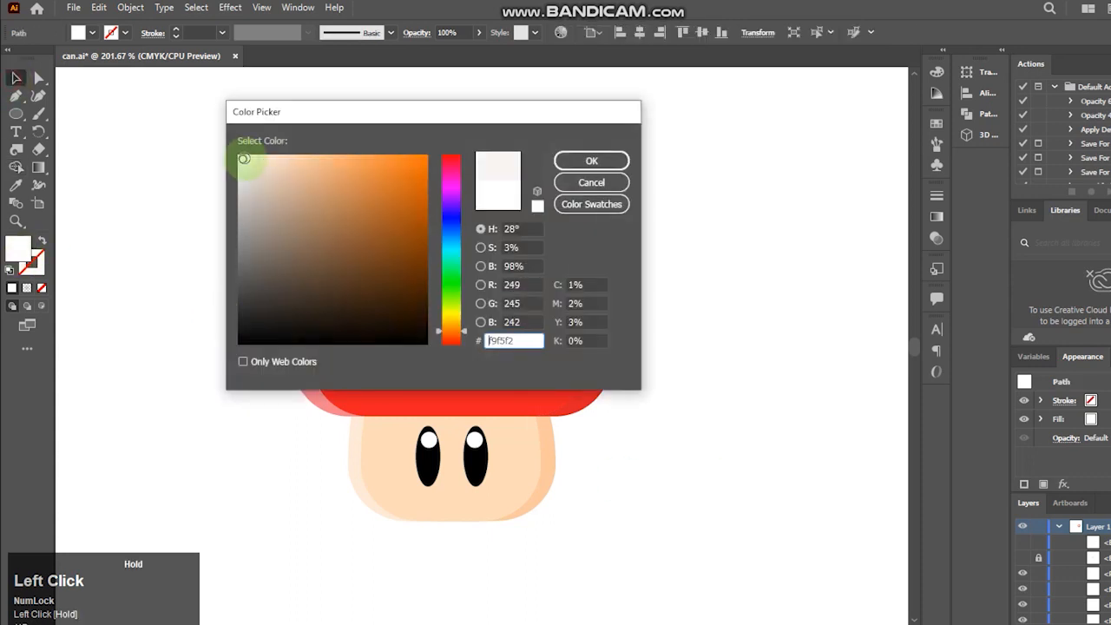
click(592, 161)
click(508, 346)
double_click(17, 249)
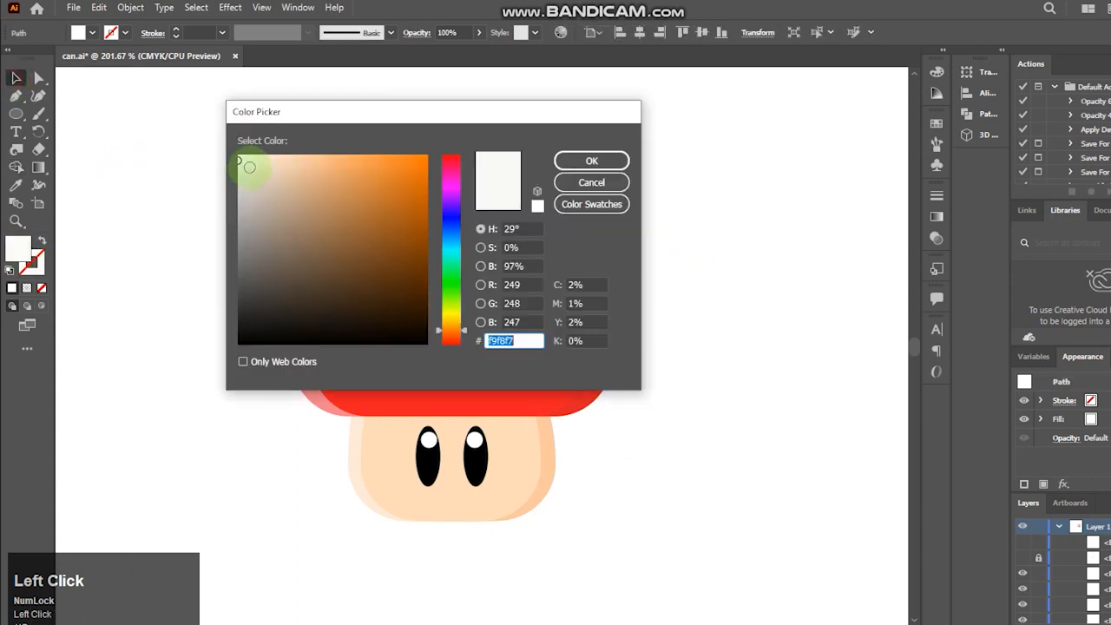
click(591, 161)
click(652, 216)
- Split a strip off the outer edge of the right white spot with a shifted copy and Shape Builder, deleting the leftover
key(ctrl+f)
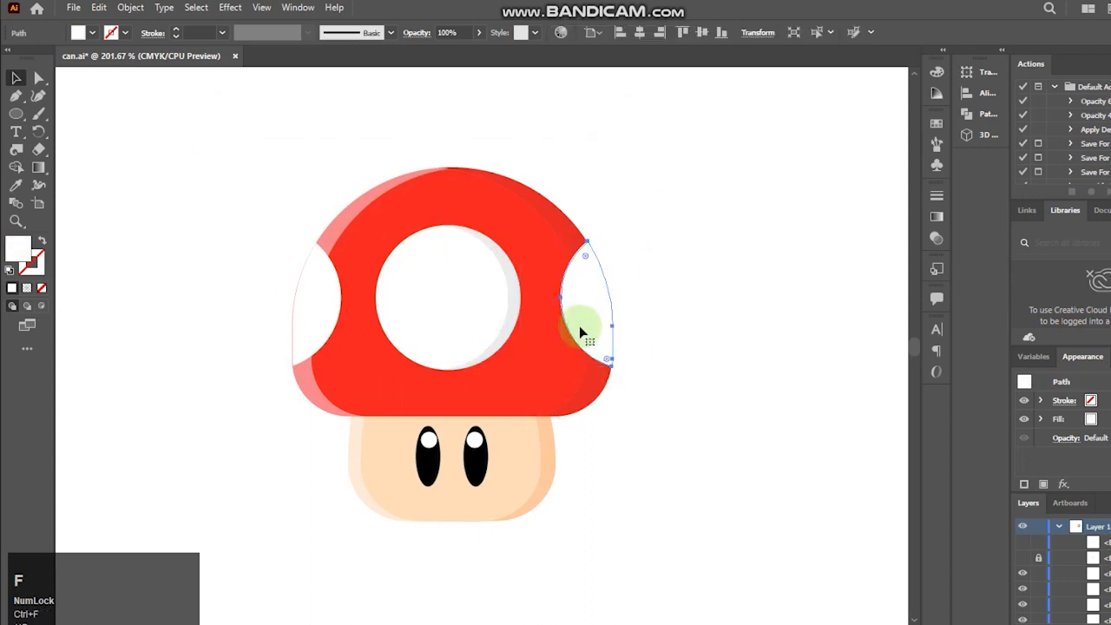
drag(560, 329, 558, 329)
shift+click(602, 338)
click(16, 167)
click(594, 286)
click(16, 79)
click(557, 326)
key(Delete)
- Match the right spot's outer strip to the central circle's gray shadow with the Eyedropper
click(603, 318)
key(i)
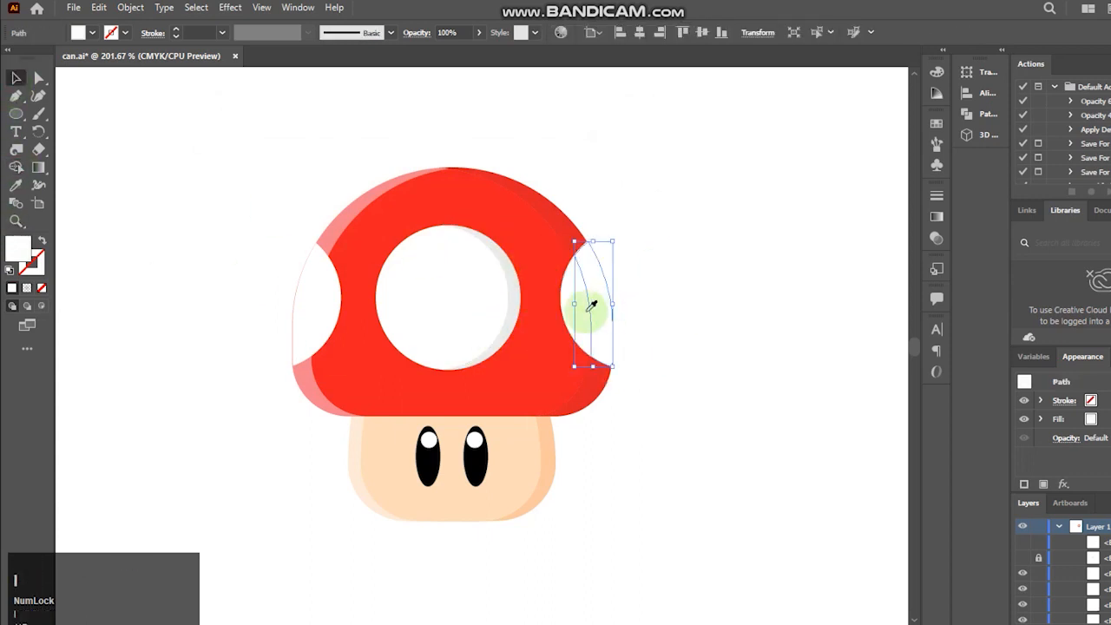
click(514, 285)
key(c)
key(v)
- Split a strip off the outer edge of the left white spot with a shifted copy and Shape Builder, deleting the leftover
click(342, 295)
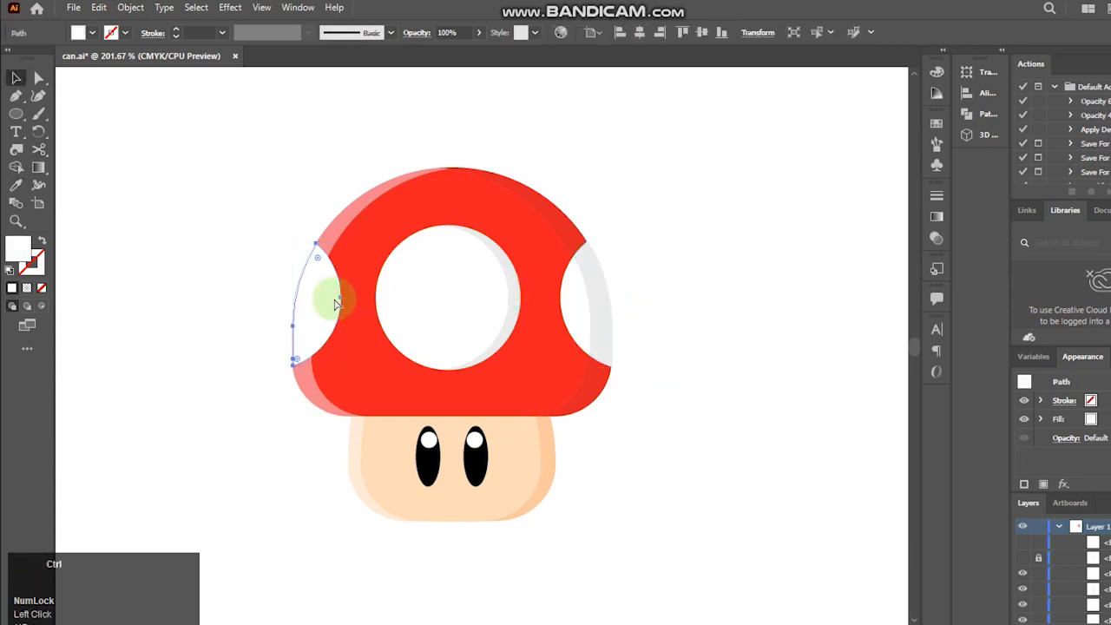
shift+click(293, 322)
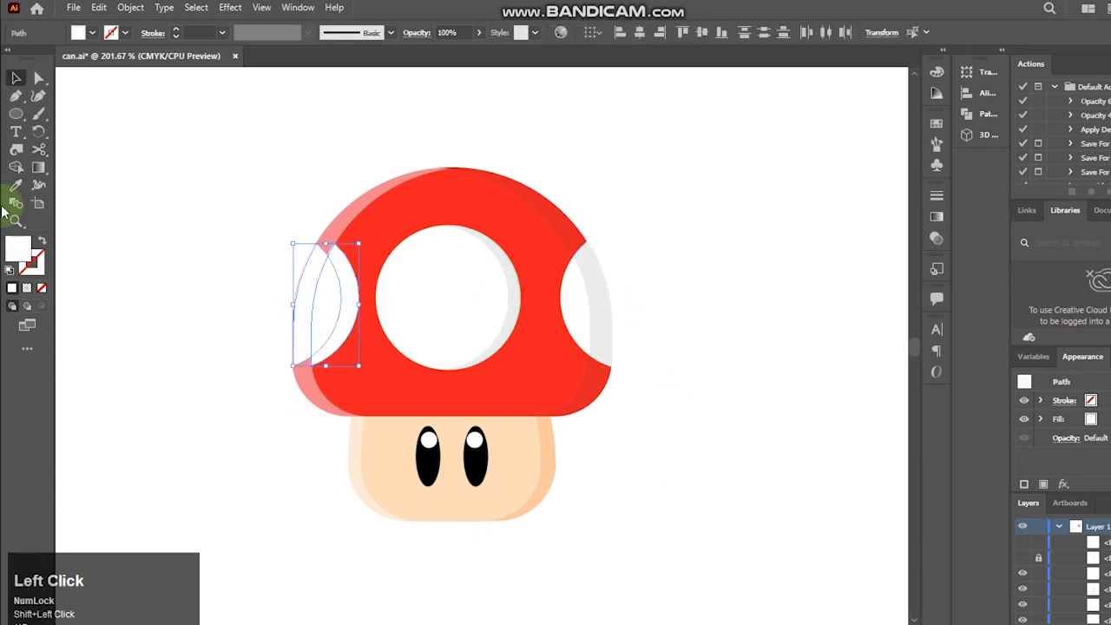
click(300, 305)
click(15, 77)
click(103, 143)
click(350, 302)
key(Delete)
- Recolor the left spot's outer strip a warm off-white as a highlight
click(303, 303)
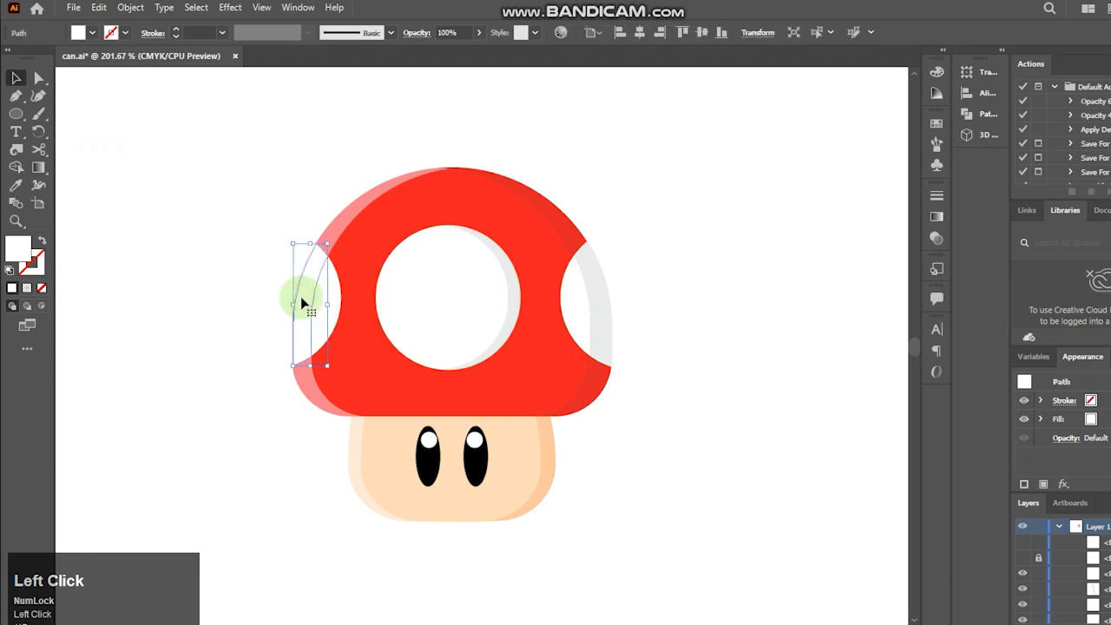
double_click(27, 243)
drag(243, 159, 246, 149)
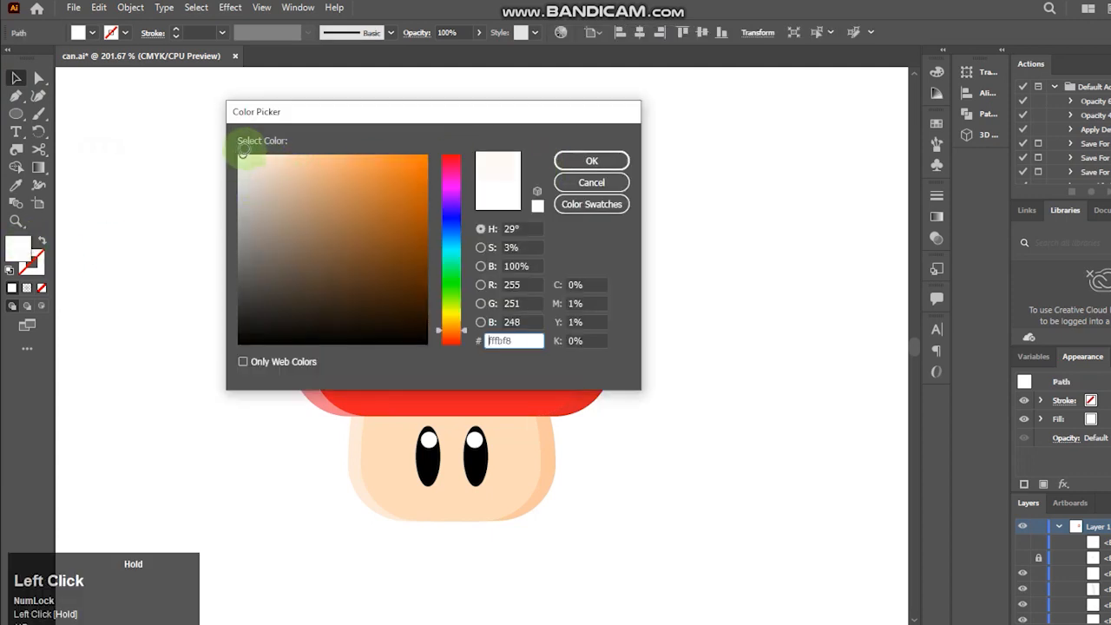
click(592, 162)
click(183, 214)
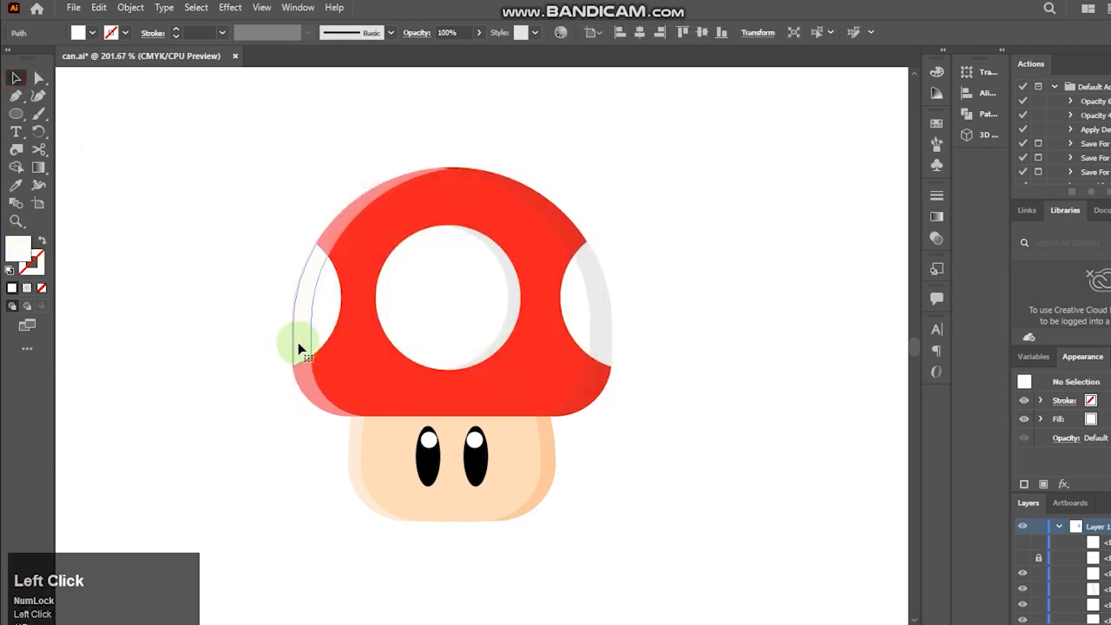
click(609, 525)
click(674, 493)
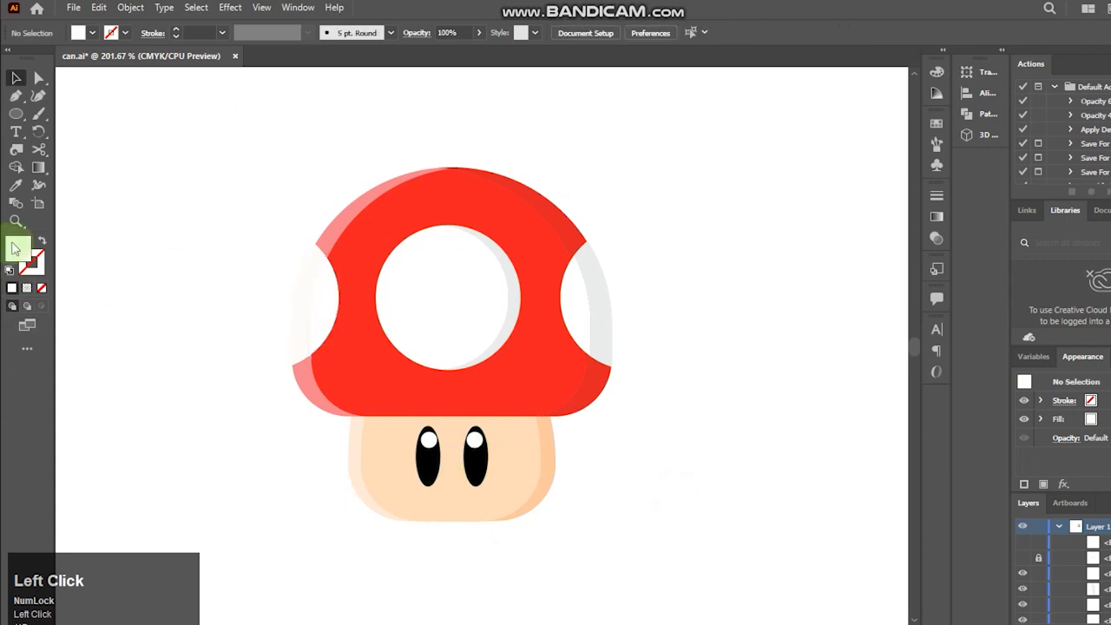
- Isolate the eyes group and split a crescent off the right eye's right edge with a shifted copy and Shape Builder, deleting the leftover
drag(516, 506, 516, 505)
key(space)
drag(412, 365, 428, 464)
click(16, 79)
double_click(595, 397)
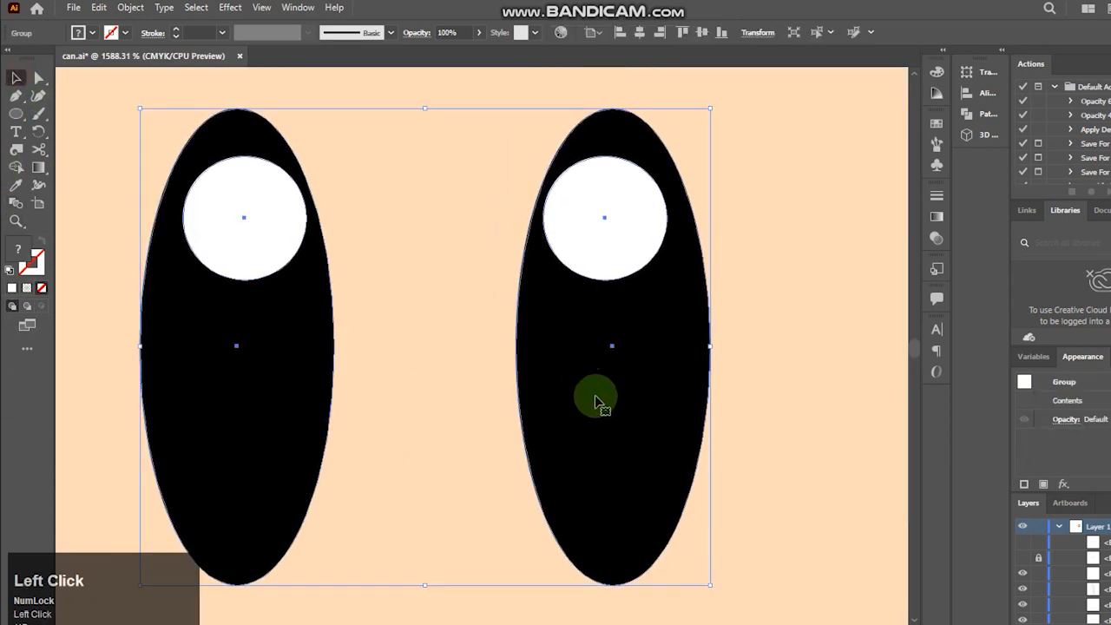
drag(610, 409, 789, 314)
shift+click(705, 333)
click(17, 172)
click(702, 332)
click(17, 78)
click(416, 261)
click(664, 404)
key(Delete)
- Recolor the main part of the right eye dark gray, leaving the crescent black
click(651, 411)
double_click(18, 248)
drag(258, 317, 231, 298)
click(587, 159)
click(359, 439)
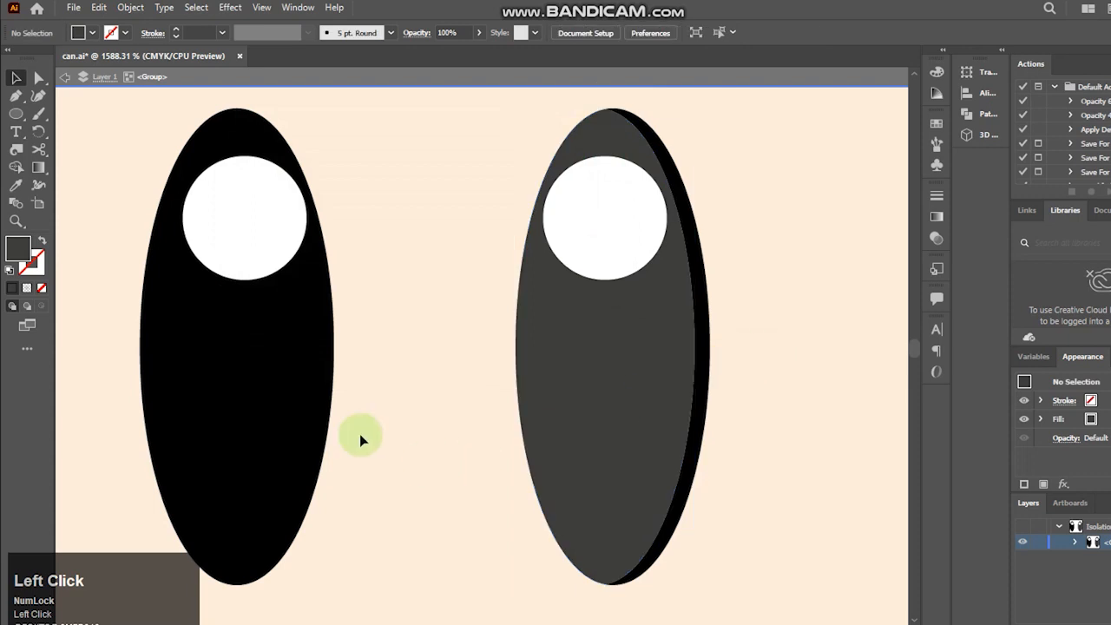
- Split a crescent off the left eye's right edge with a shifted copy and Shape Builder, deleting the leftover
click(223, 427)
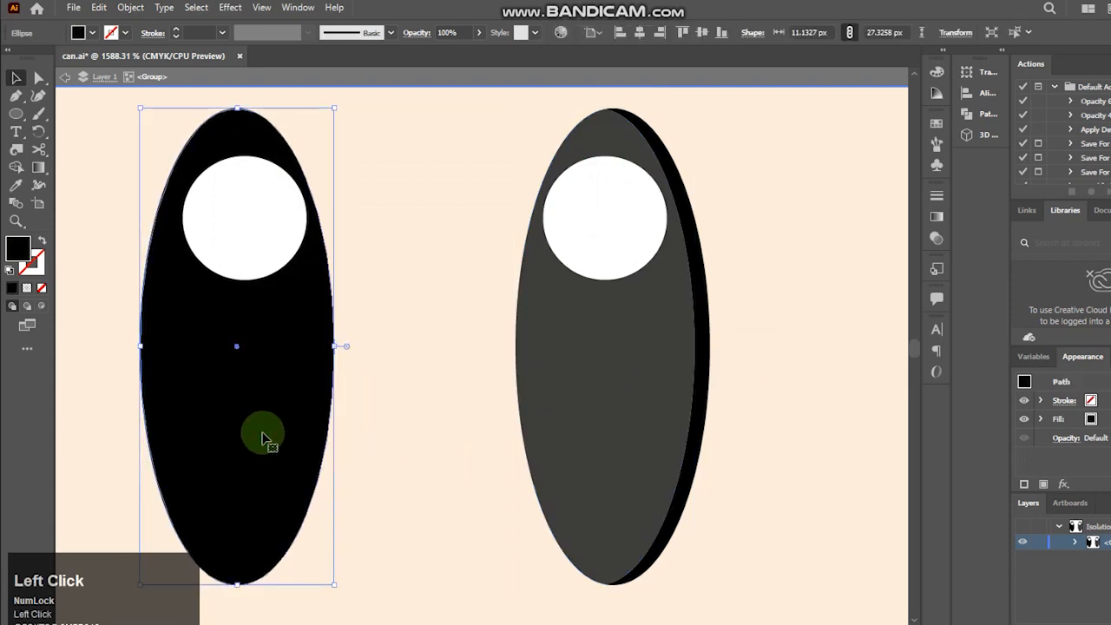
drag(262, 432, 232, 427)
key(ctrl+z)
shift+click(325, 386)
click(15, 167)
click(306, 399)
click(18, 79)
click(85, 187)
key(ctrl+z)
click(17, 167)
click(325, 300)
click(18, 76)
click(104, 248)
click(165, 285)
key(Delete)
- Match the main part of the left eye to the right eye's dark gray with the Eyedropper
click(285, 324)
key(i)
click(550, 377)
click(16, 78)
click(102, 161)
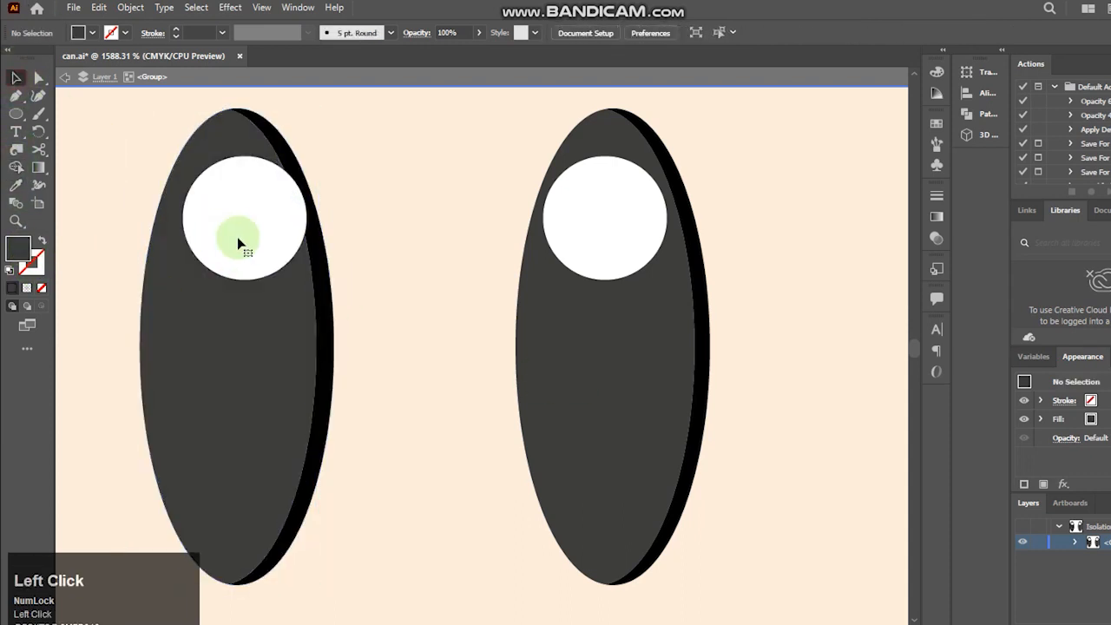
- Split a crescent off the right side of the left eye's white highlight using a copy shifted left and Shape Builder
click(239, 240)
key(ctrl+c)
drag(252, 240, 239, 240)
click(300, 236)
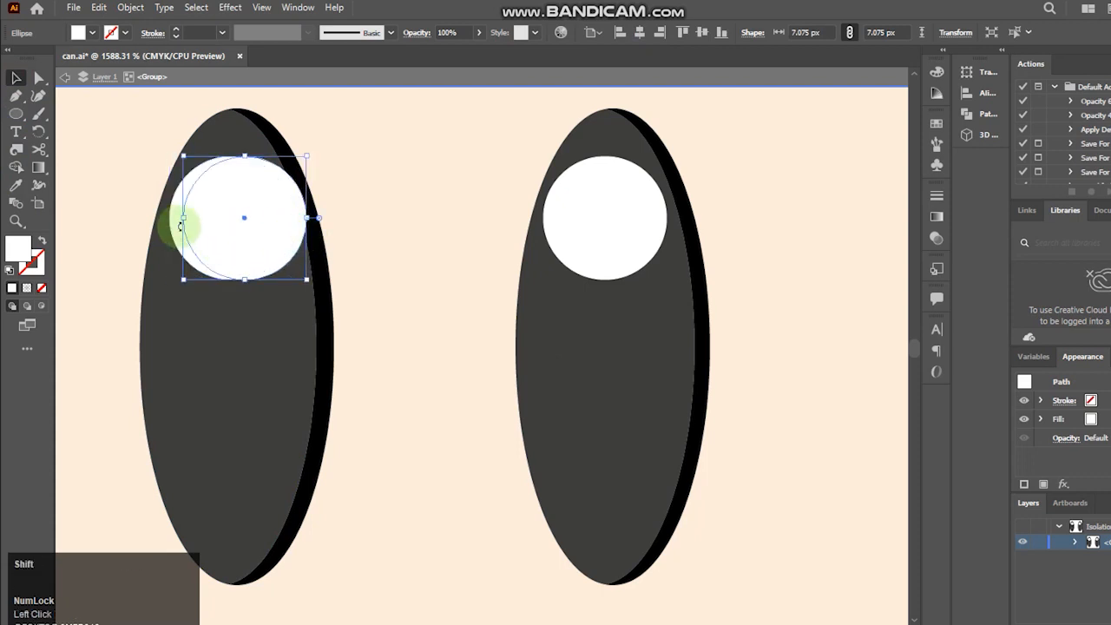
shift+click(174, 228)
click(16, 78)
click(240, 235)
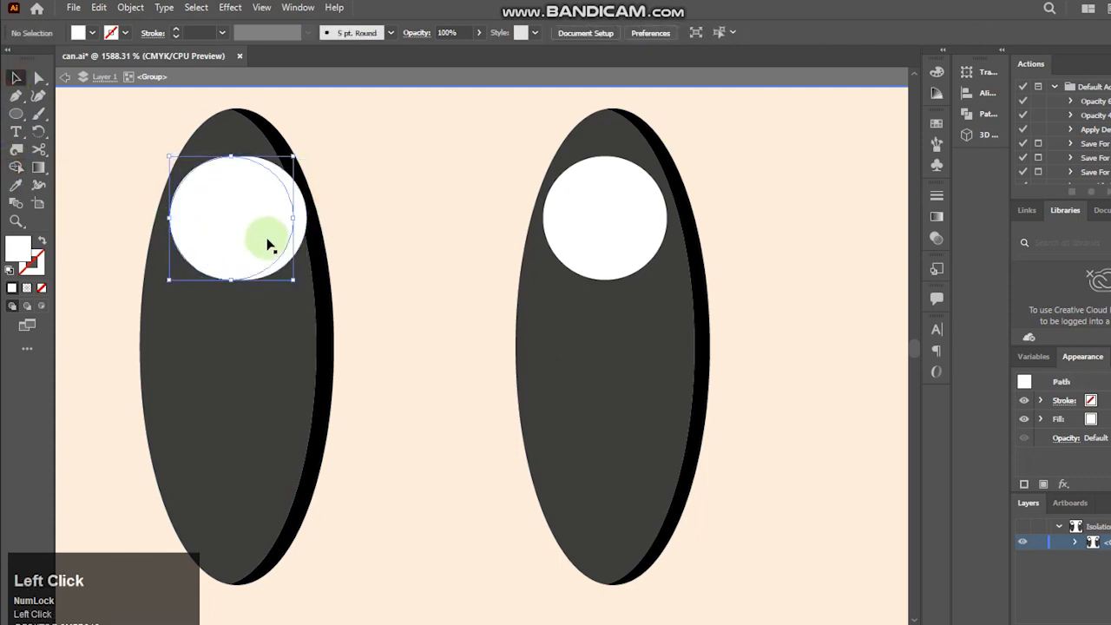
- Recolor the crescent on the left eye's white highlight light gray
double_click(17, 248)
click(241, 158)
click(613, 165)
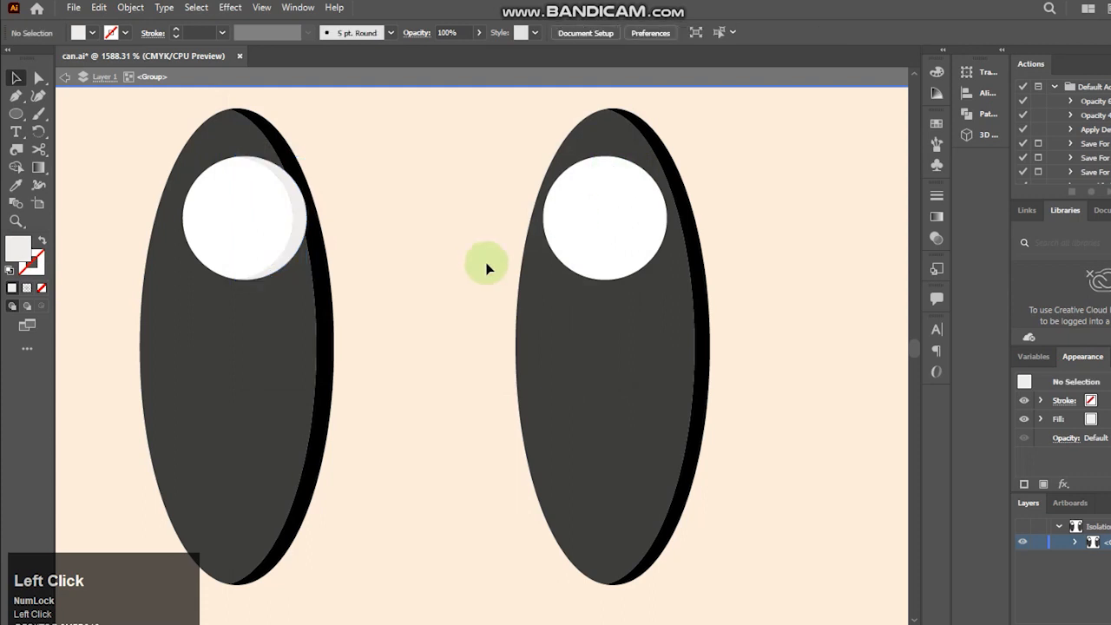
- Split a crescent off the right side of the right eye's white highlight with a shifted copy and Shape Builder
click(646, 247)
drag(643, 241, 626, 237)
shift+click(657, 238)
click(15, 167)
click(657, 201)
key(v)
click(539, 256)
- Match the right eye's highlight crescent to the left one's light gray with the Eyedropper and exit the eyes group
click(653, 239)
key(i)
click(300, 193)
click(16, 79)
click(230, 329)
click(374, 75)
click(395, 111)
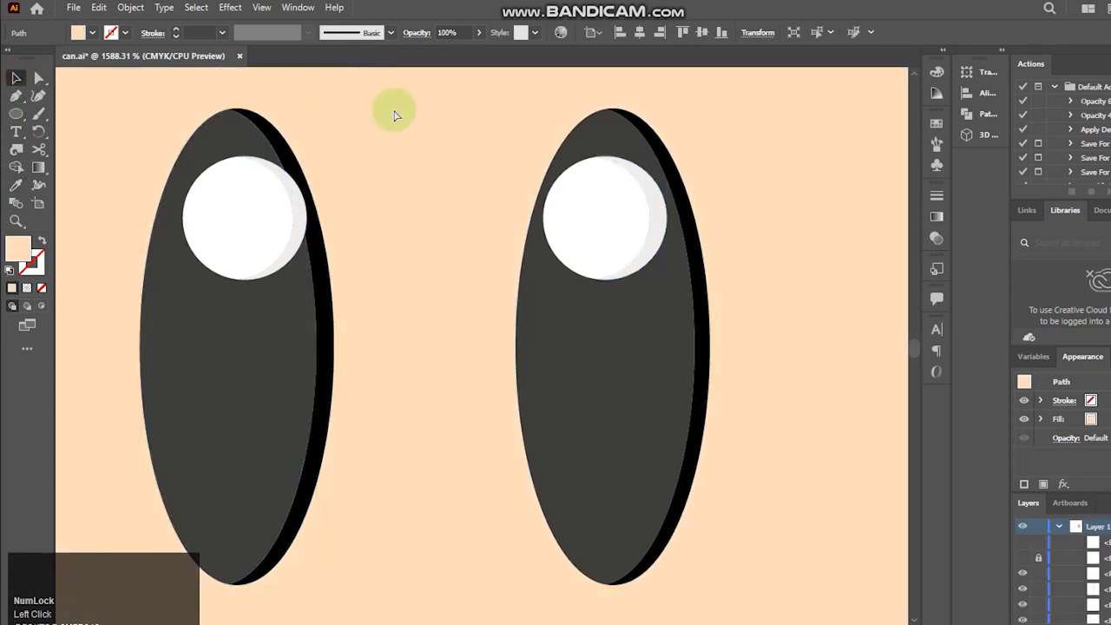
- Draw a flat ellipse about 125 px wide and 12.6 px high centered below the stem as a ground shadow
scroll(395, 115, down, 7)
drag(709, 508, 795, 556)
click(24, 227)
drag(391, 136, 756, 495)
click(16, 114)
drag(347, 562, 675, 594)
click(16, 79)
drag(490, 569, 489, 570)
- Fill the ground shadow ellipse with a radial gradient from black to a 0% opacity outer stop
click(27, 288)
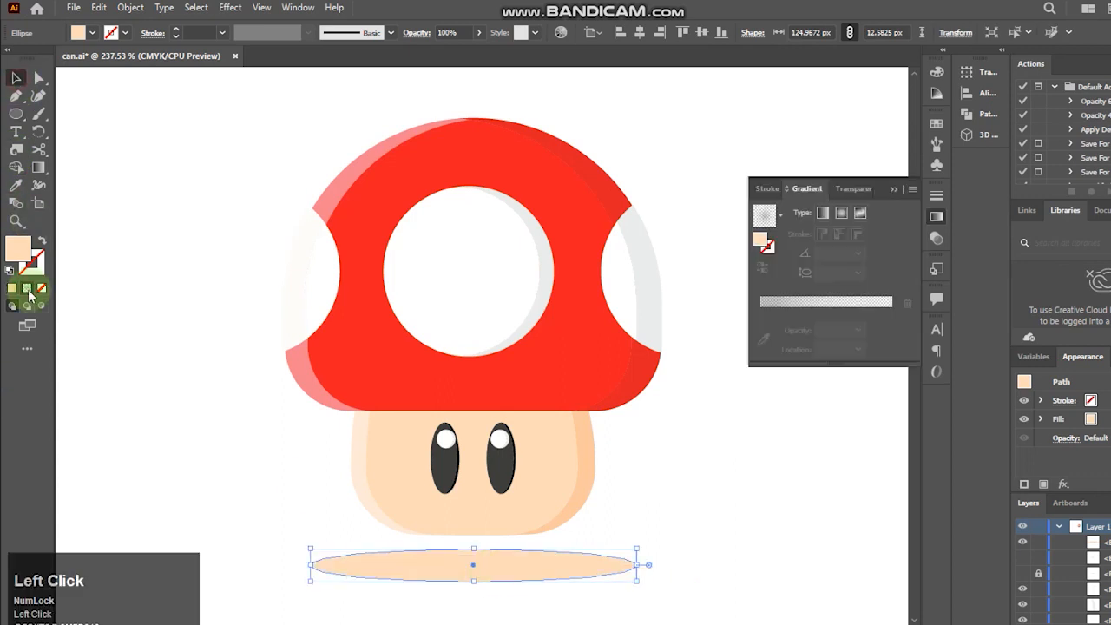
click(891, 330)
click(200, 209)
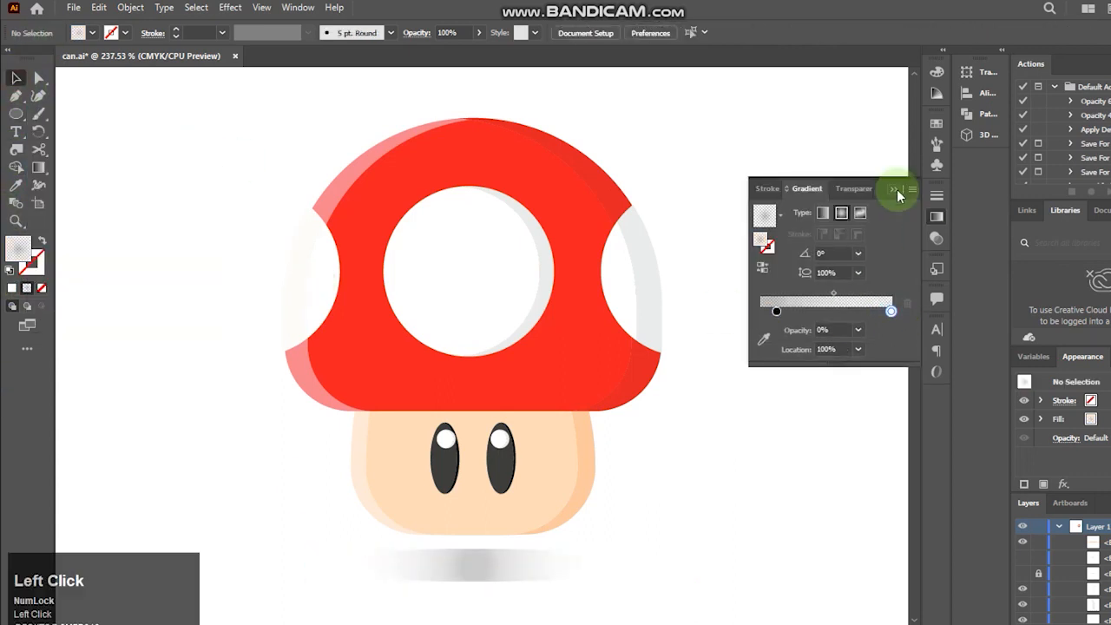
click(896, 189)
- Flatten the ground shadow ellipse slightly and apply a Gaussian Blur to it
click(510, 578)
drag(473, 549, 474, 554)
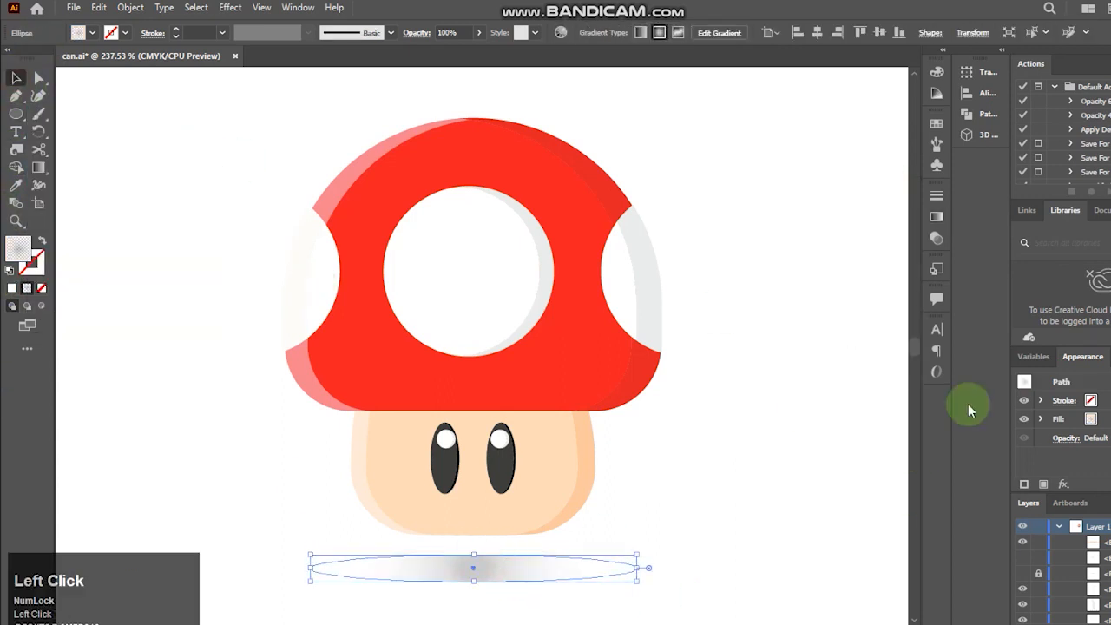
click(233, 7)
mouse_move(317, 258)
click(437, 259)
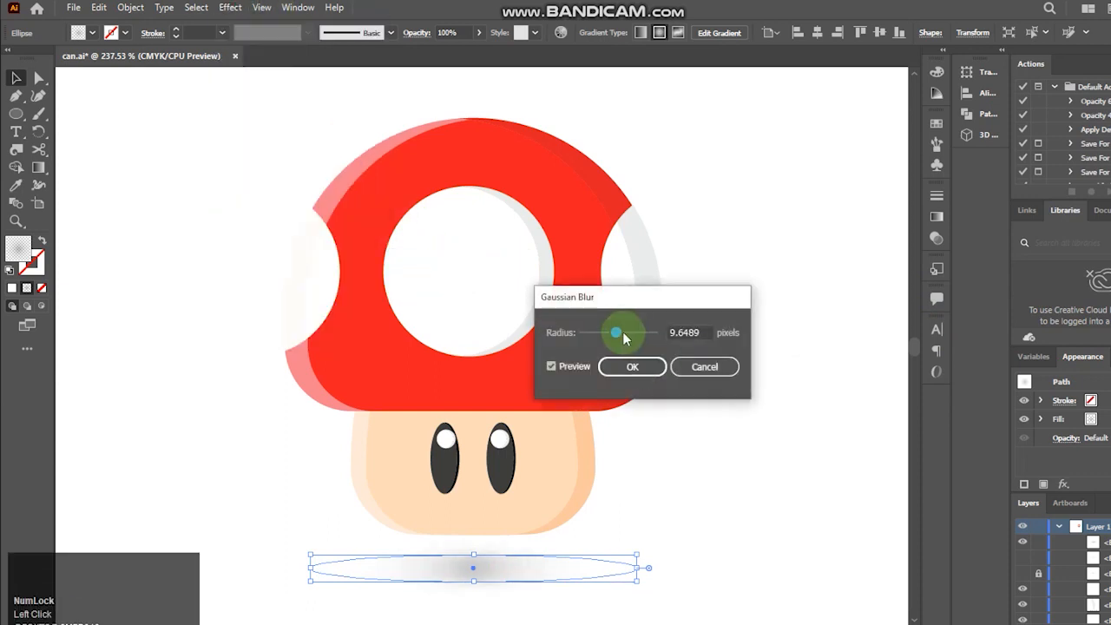
click(690, 451)
- Adjust the dark stop of the ground shadow's radial gradient toward its transparent end
click(497, 579)
click(937, 217)
drag(762, 330, 801, 330)
click(746, 429)
click(895, 189)
key(ctrl+minus)
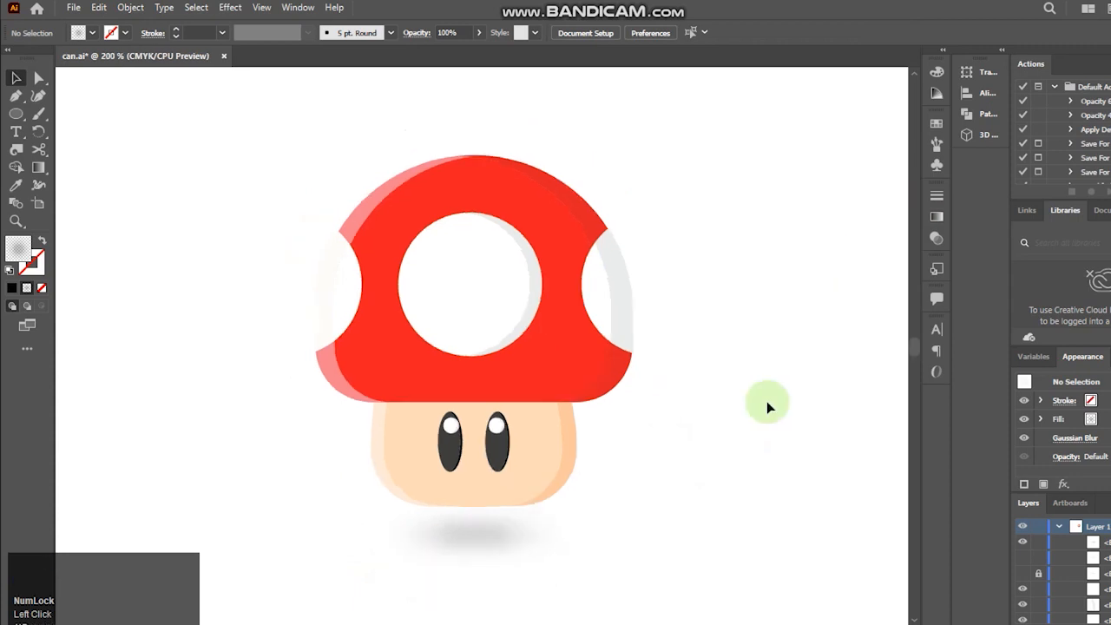
- Lower the top edge of the blurred ground shadow to make it thinner and sit further below the stem
click(487, 539)
drag(473, 512, 475, 531)
click(509, 574)
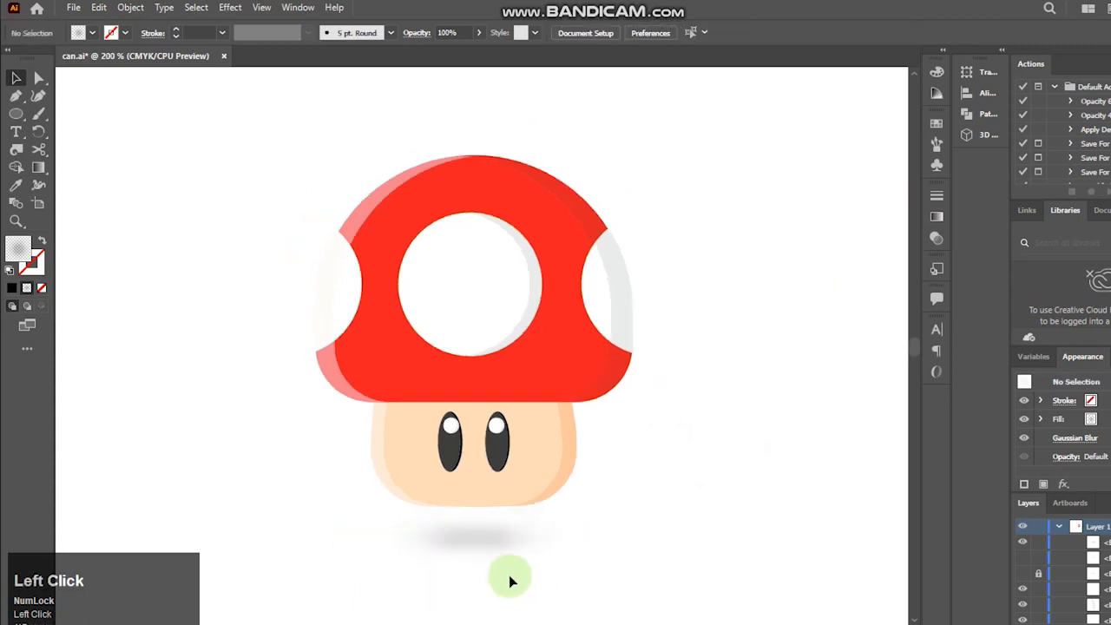
click(749, 526)
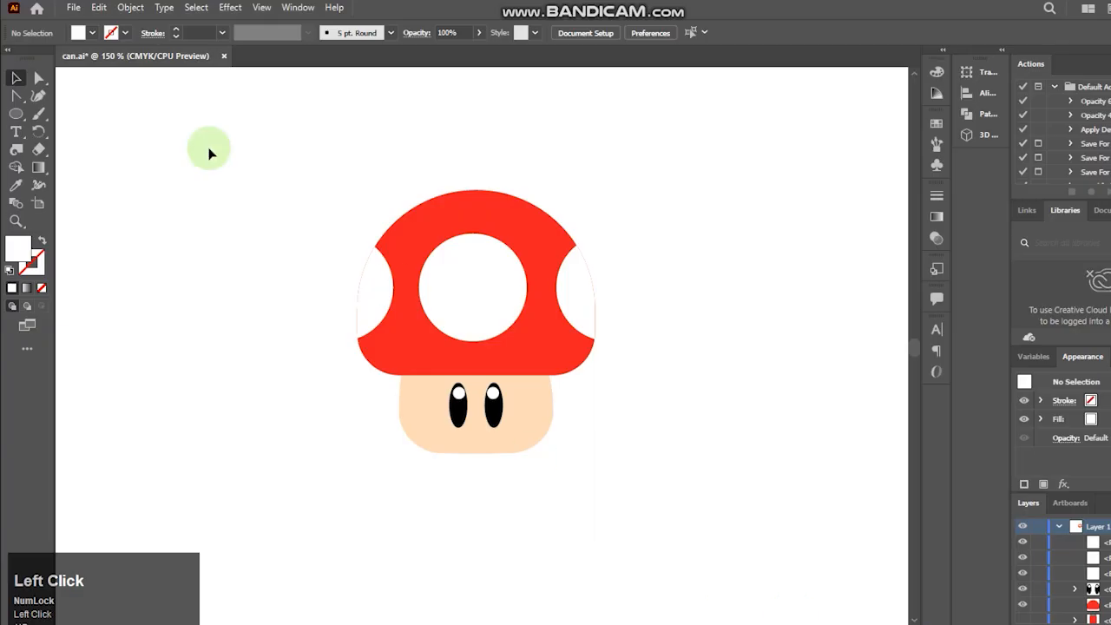
- Move the whole flat mushroom to the right and place a copy of its plain cap and stem beside it on the left
drag(263, 154, 690, 526)
drag(477, 344, 753, 341)
click(684, 342)
shift+click(686, 412)
drag(697, 420, 359, 428)
- Draw a straight vertical line through the center of the copied cap and stem with the Pen tool
right_click(16, 95)
click(60, 94)
click(416, 155)
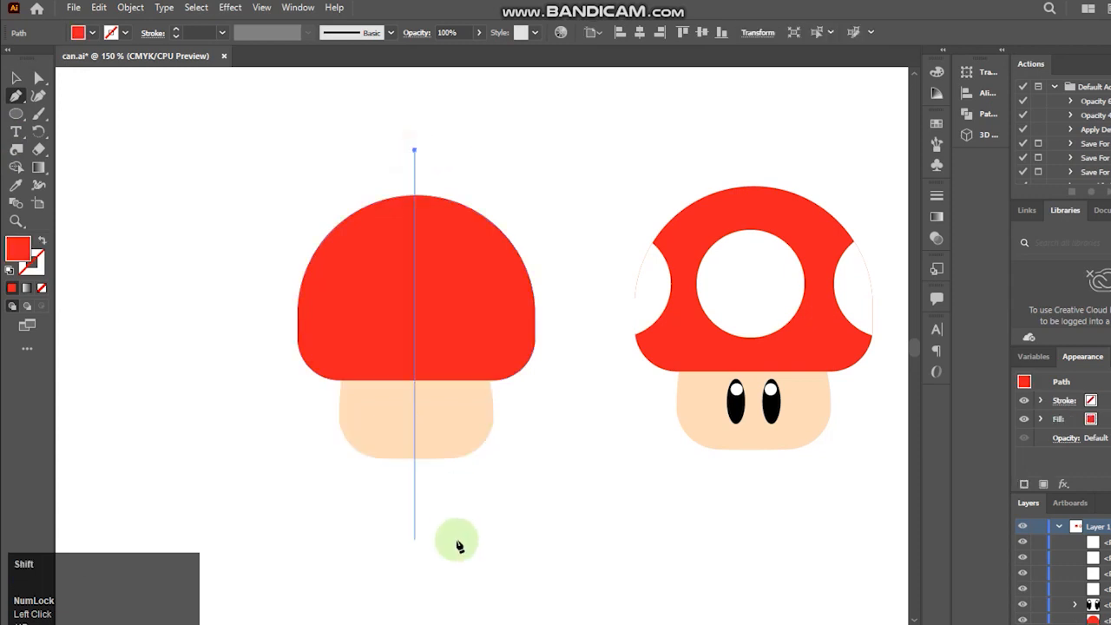
click(415, 502)
click(15, 78)
- Remove the left halves of the copied cap and stem with Shape Builder and delete the vertical dividing line
drag(275, 224, 521, 568)
click(15, 170)
alt+drag(404, 506, 358, 205)
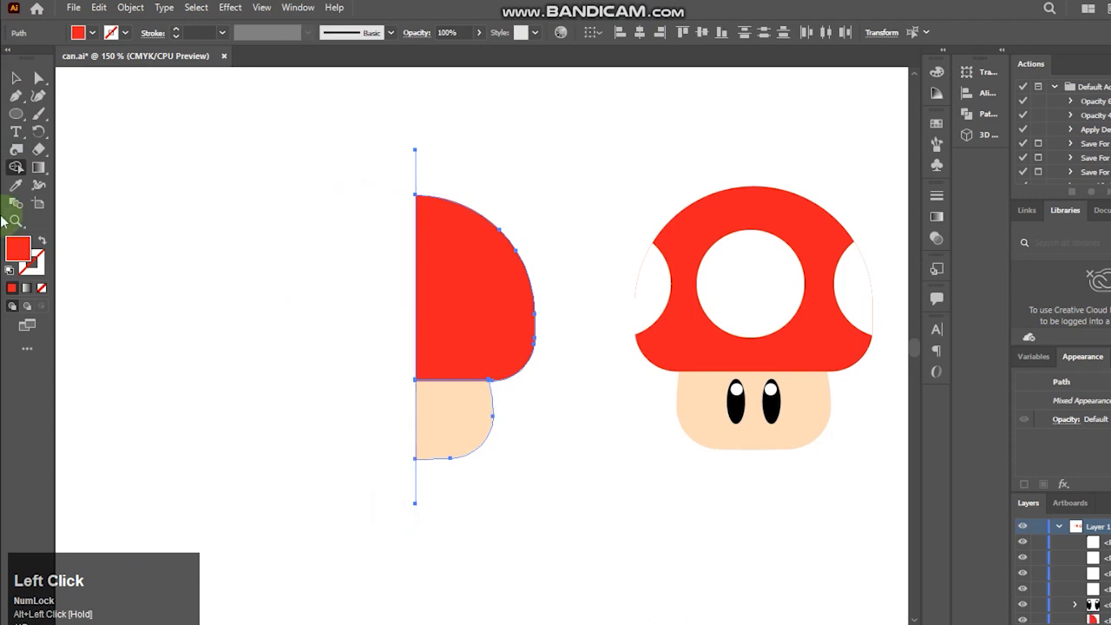
click(17, 77)
click(158, 267)
drag(459, 161, 284, 191)
key(Delete)
- Apply the 3D Revolve effect to the half cap and half stem
drag(307, 243, 451, 404)
click(968, 135)
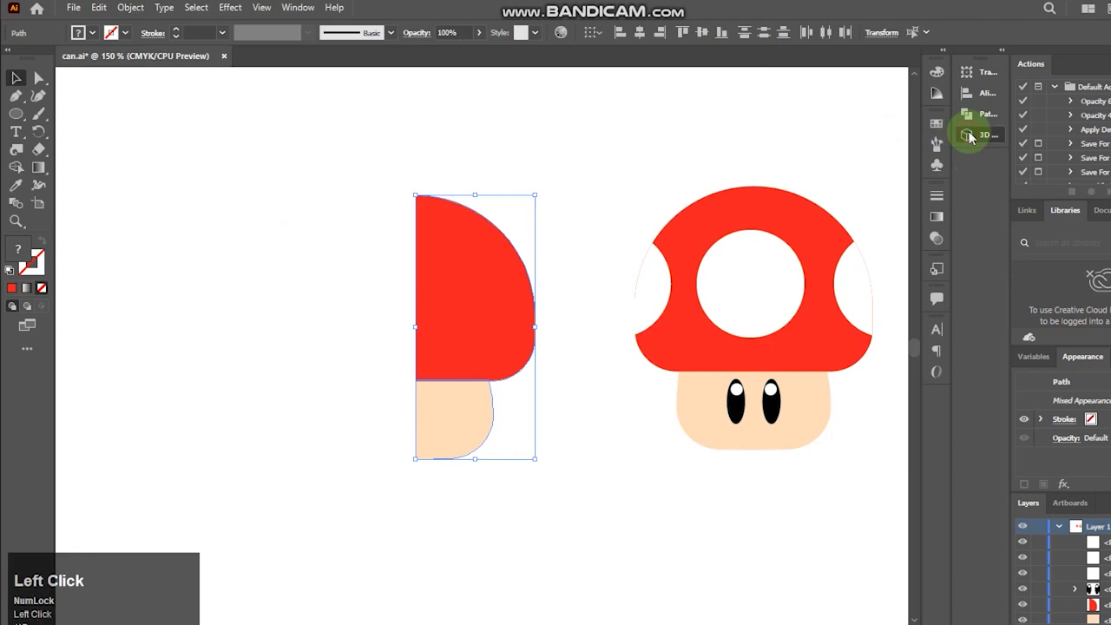
click(786, 94)
click(913, 154)
click(871, 151)
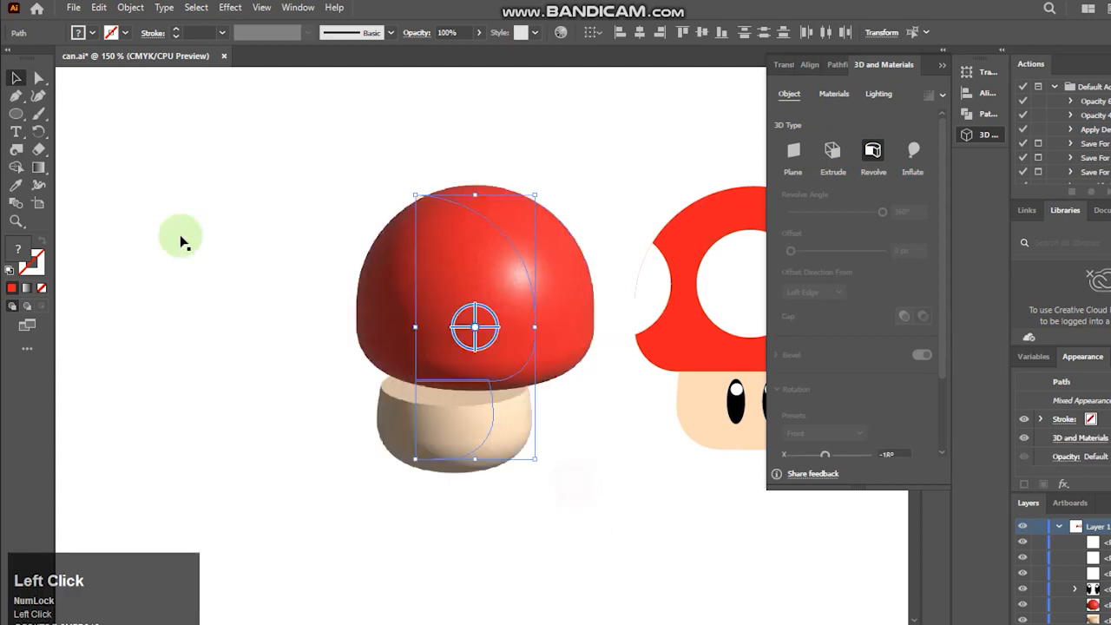
- Reposition the 3D stem beneath the 3D cap and align the two horizontally by their centers
click(540, 470)
drag(512, 435, 518, 449)
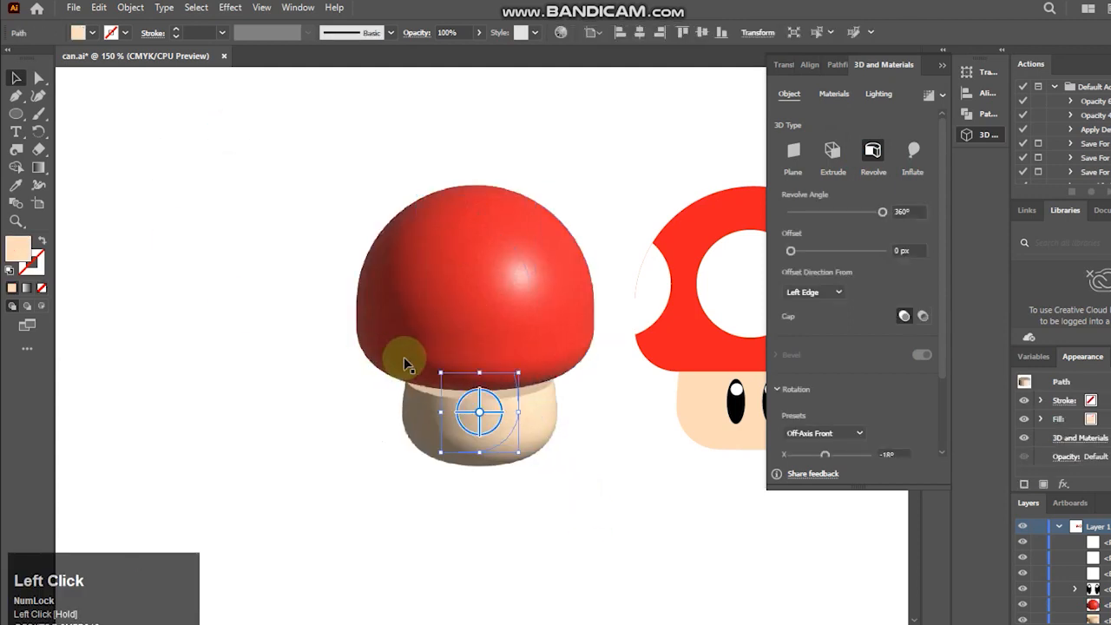
key(Left)
key(Left)
key(Left)
key(Left)
key(Left)
key(Left)
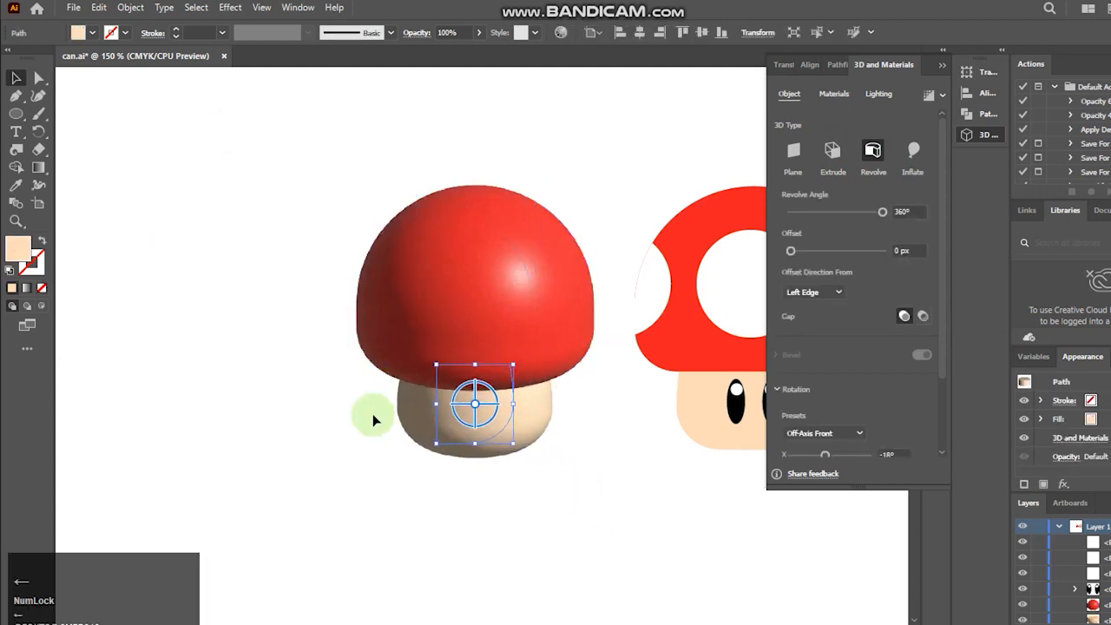
drag(320, 159, 524, 456)
click(641, 35)
- Rotate the 3D cap and stem around the X axis to about 0° and move them left, away from the flat mushroom
drag(489, 318, 495, 318)
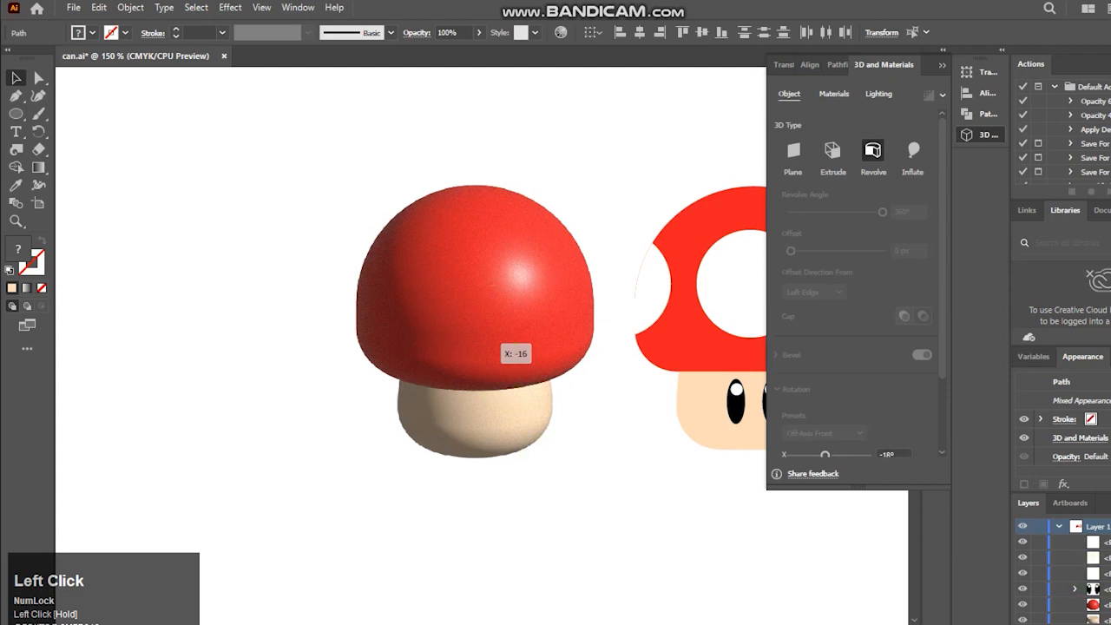
click(602, 449)
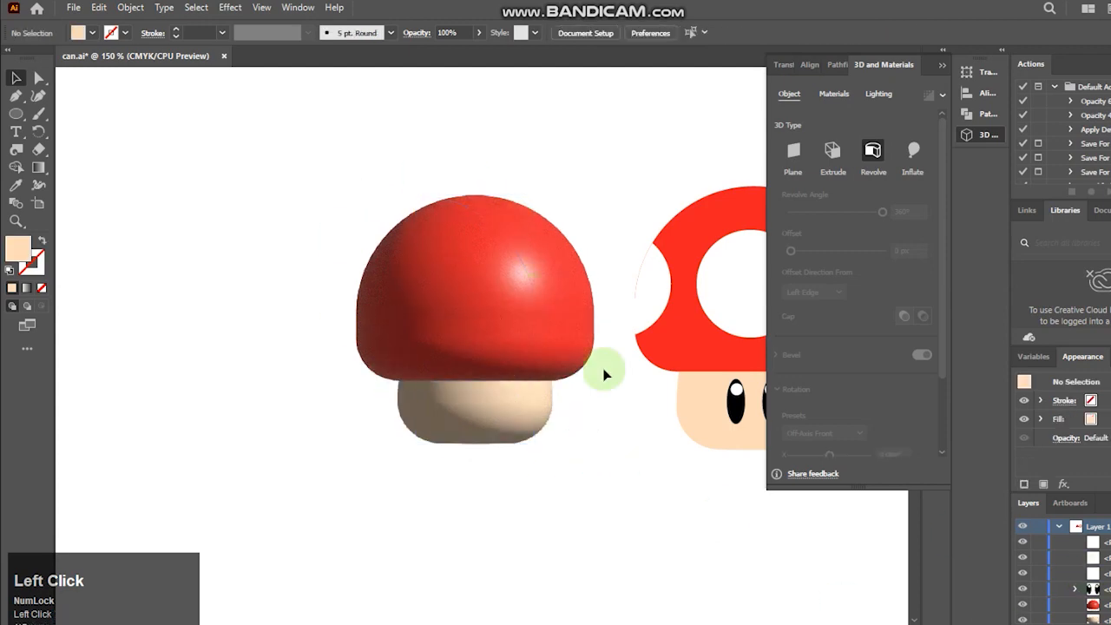
click(510, 274)
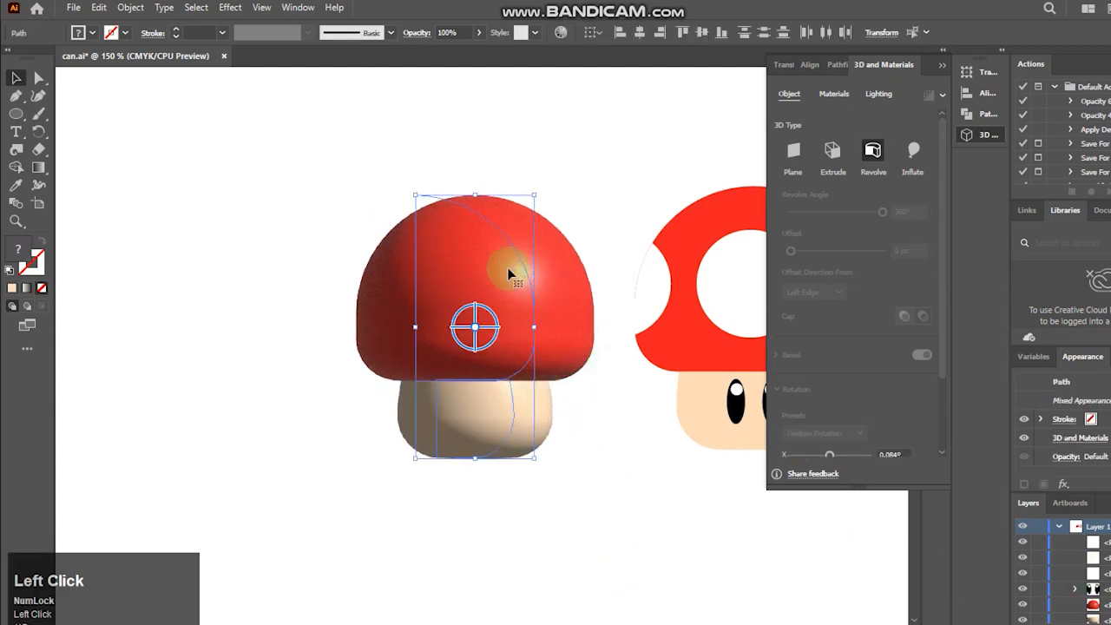
drag(509, 273, 472, 264)
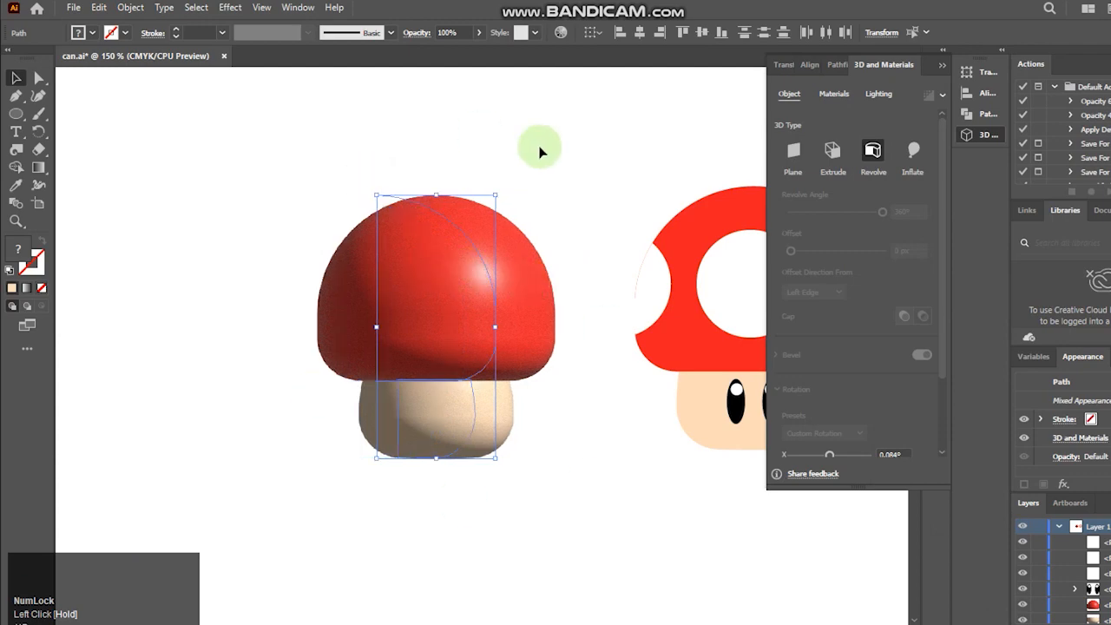
click(541, 149)
click(492, 256)
click(942, 65)
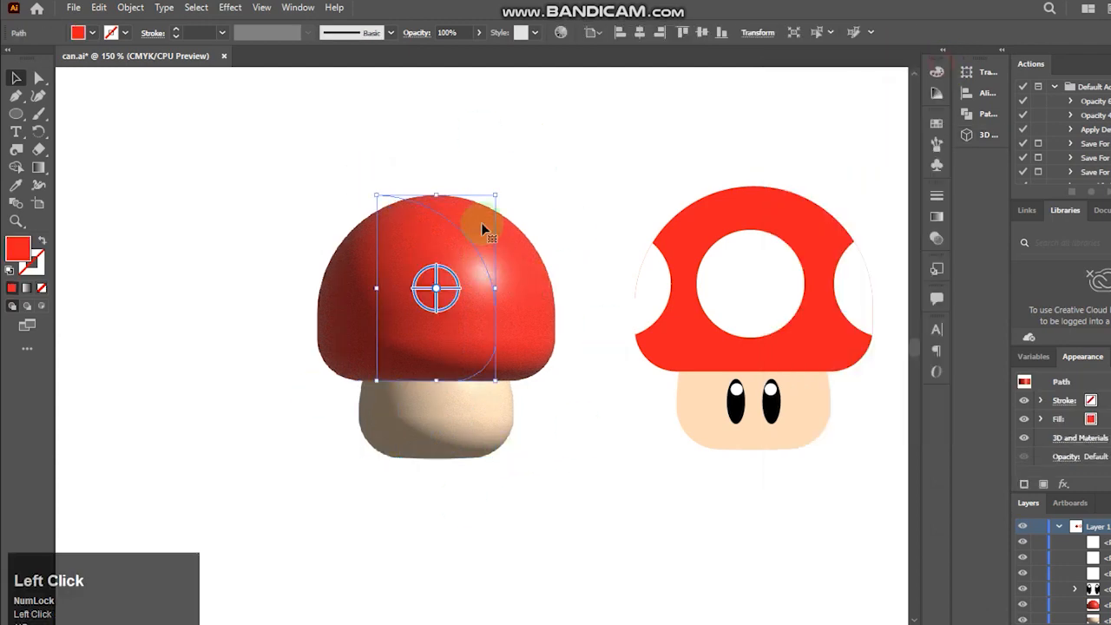
- Move the three white spots from the flat mushroom onto the 3D cap and nudge them vertically into place
click(657, 302)
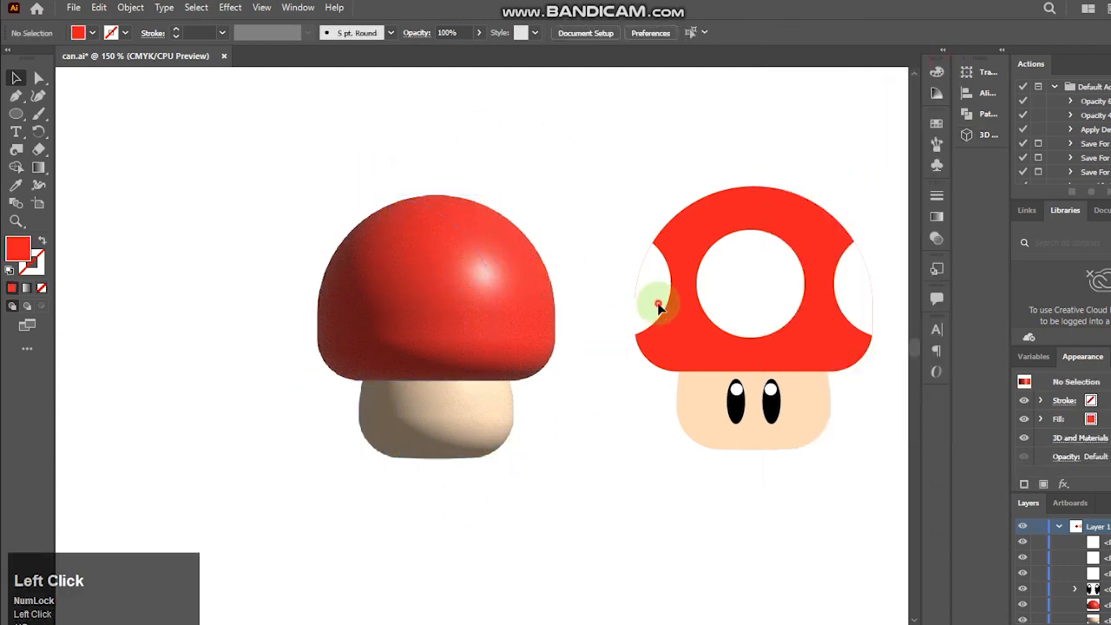
shift+click(732, 299)
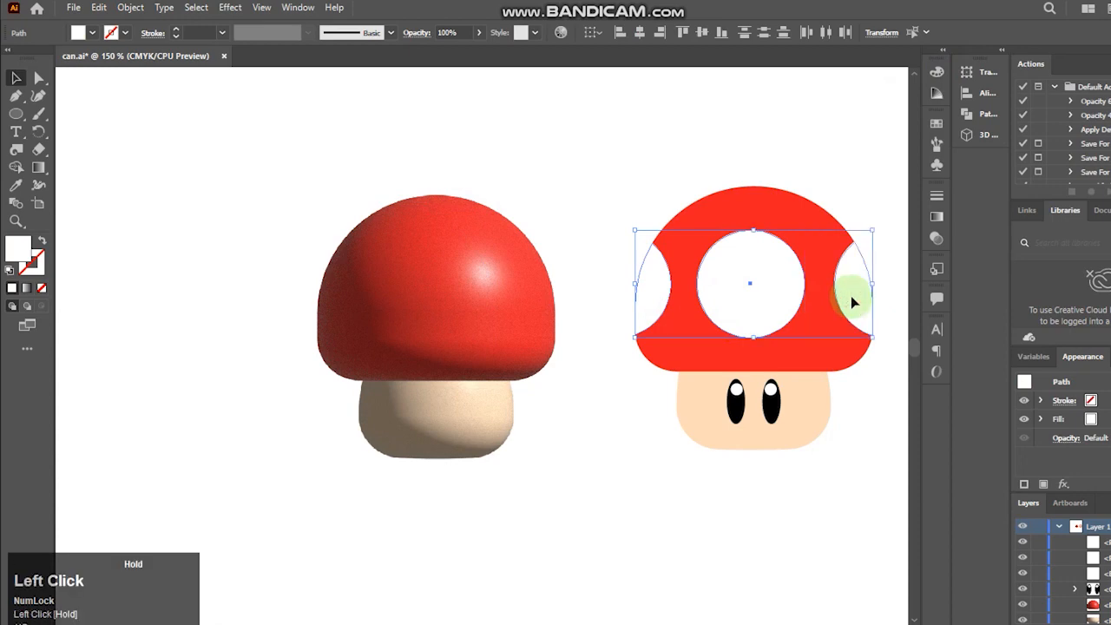
drag(526, 294, 533, 293)
key(Down)
key(Down)
key(Down)
key(Down)
key(Down)
key(Up)
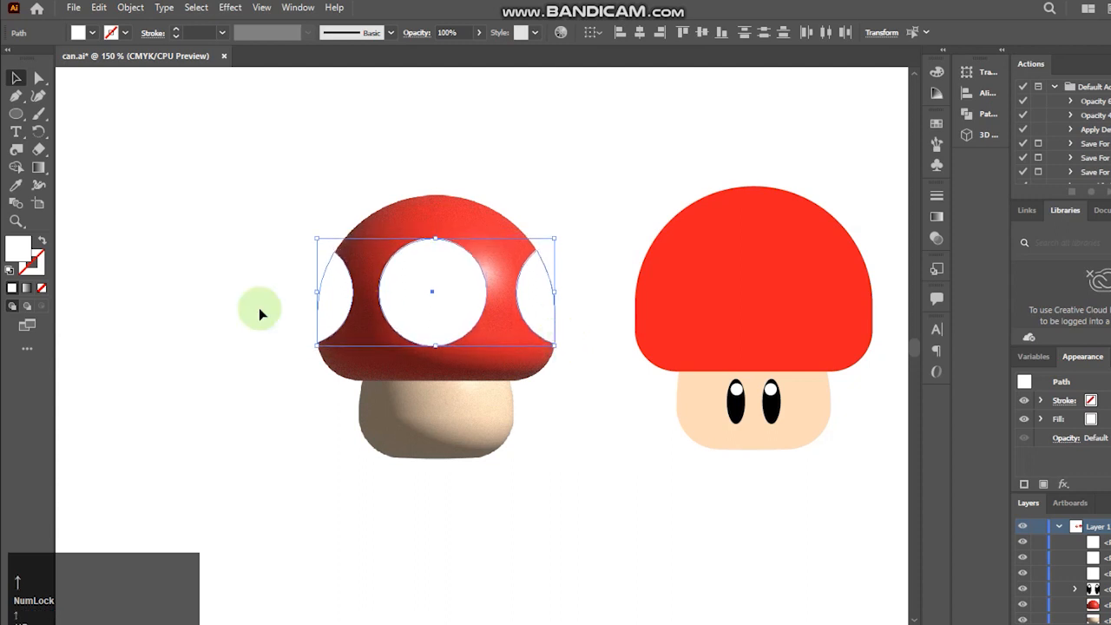
- Apply the 3D Inflate effect to the three white cap spots
click(976, 135)
click(915, 156)
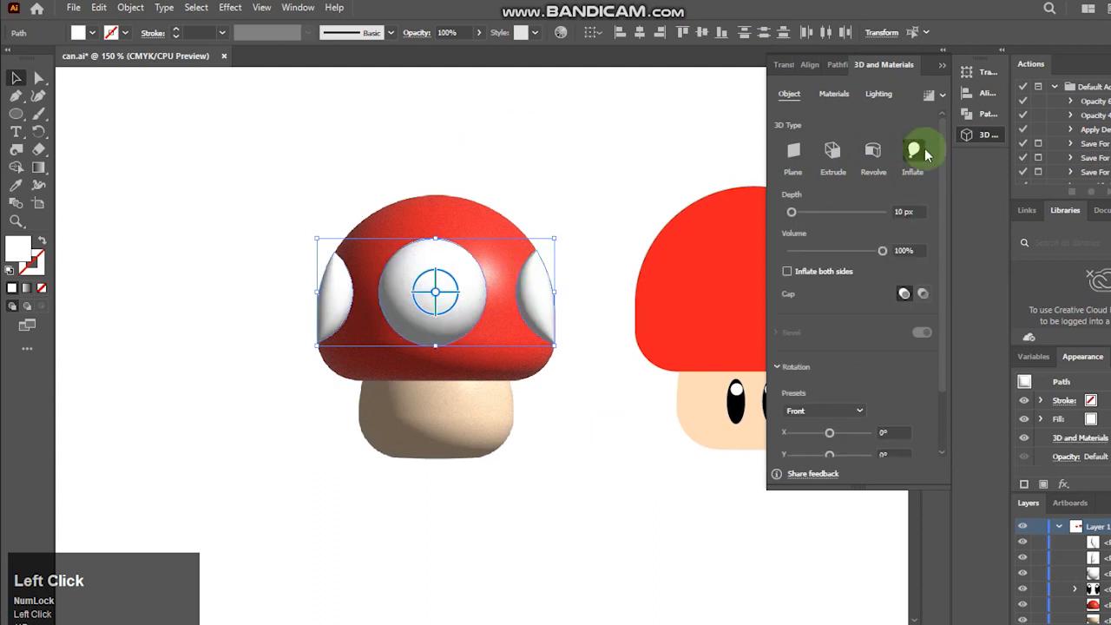
click(944, 65)
click(546, 476)
- Move the eye group from the flat mushroom onto the upper middle of the 3D stem
click(771, 415)
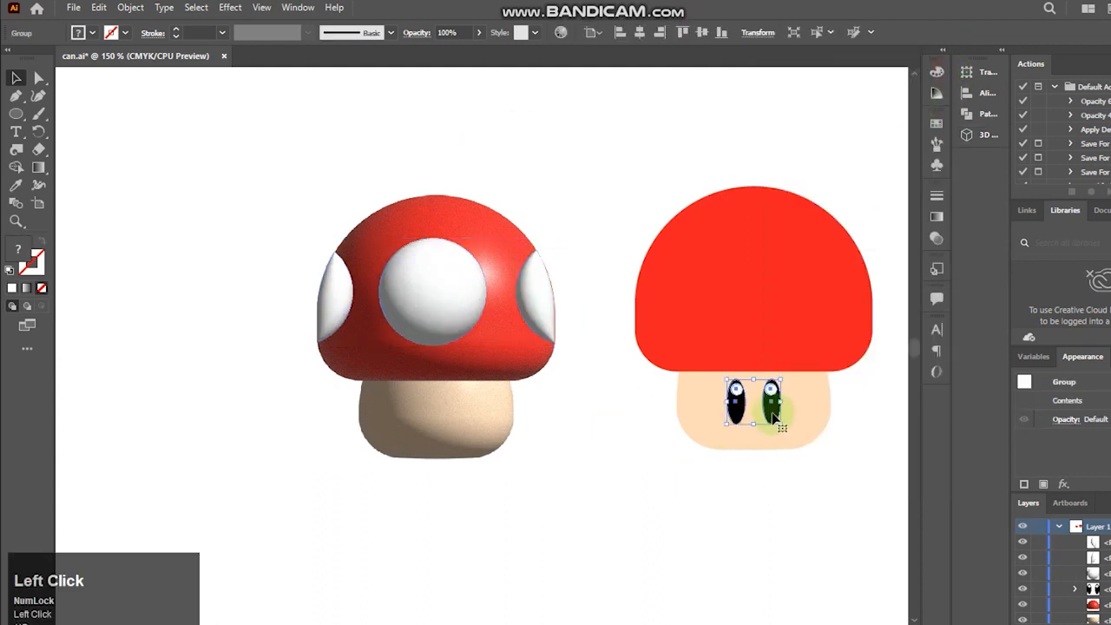
drag(775, 419, 710, 429)
drag(450, 414, 451, 415)
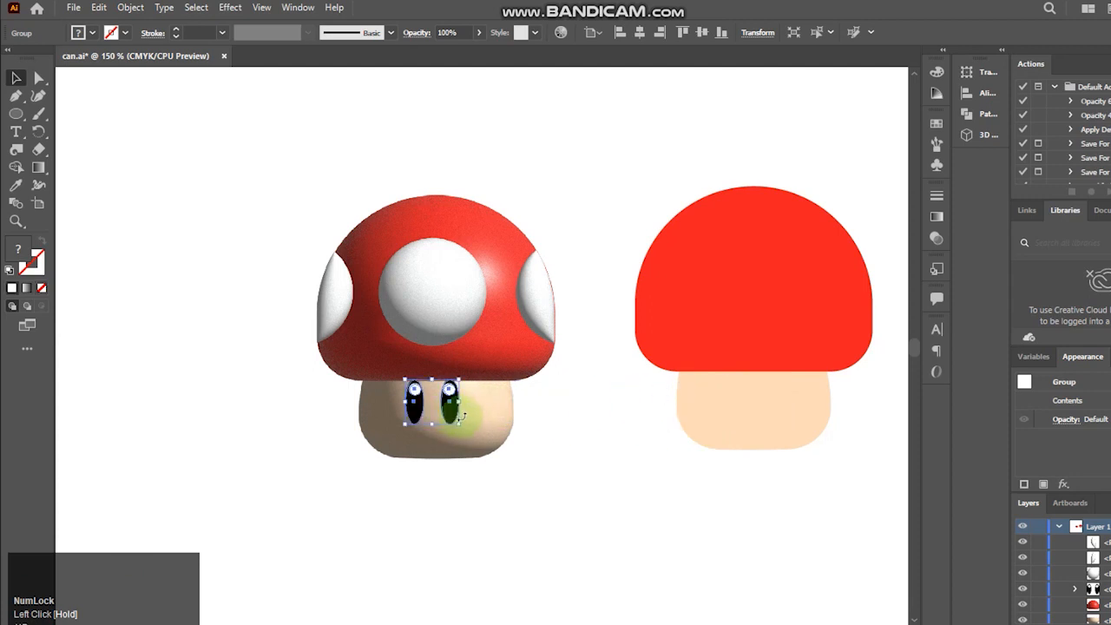
click(510, 497)
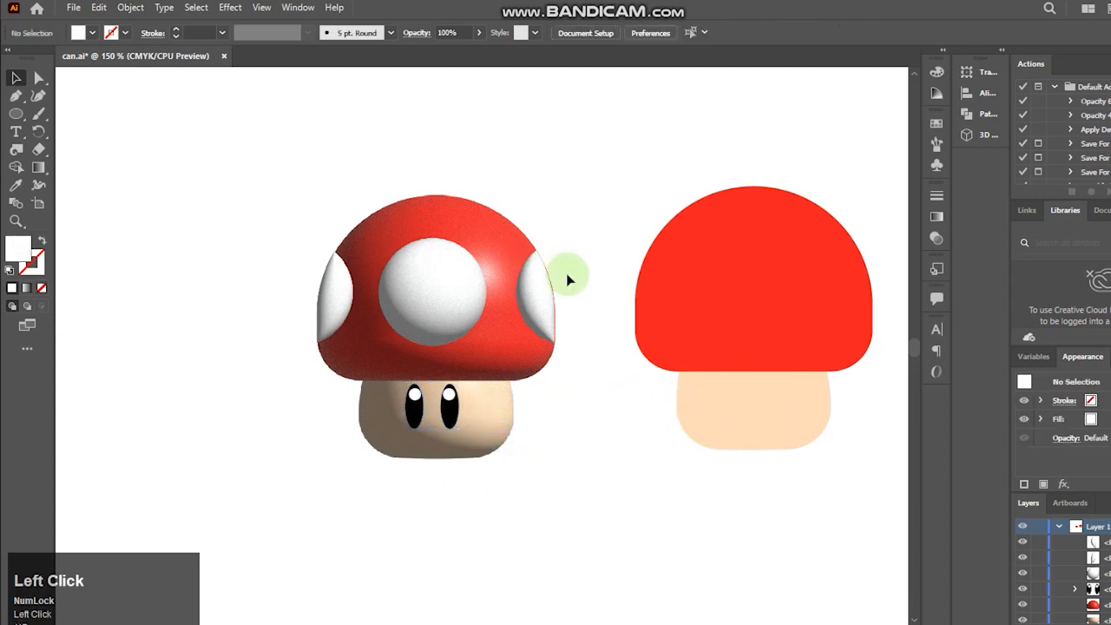
- Ungroup the eyes on the 3D stem
click(459, 419)
right_click(457, 421)
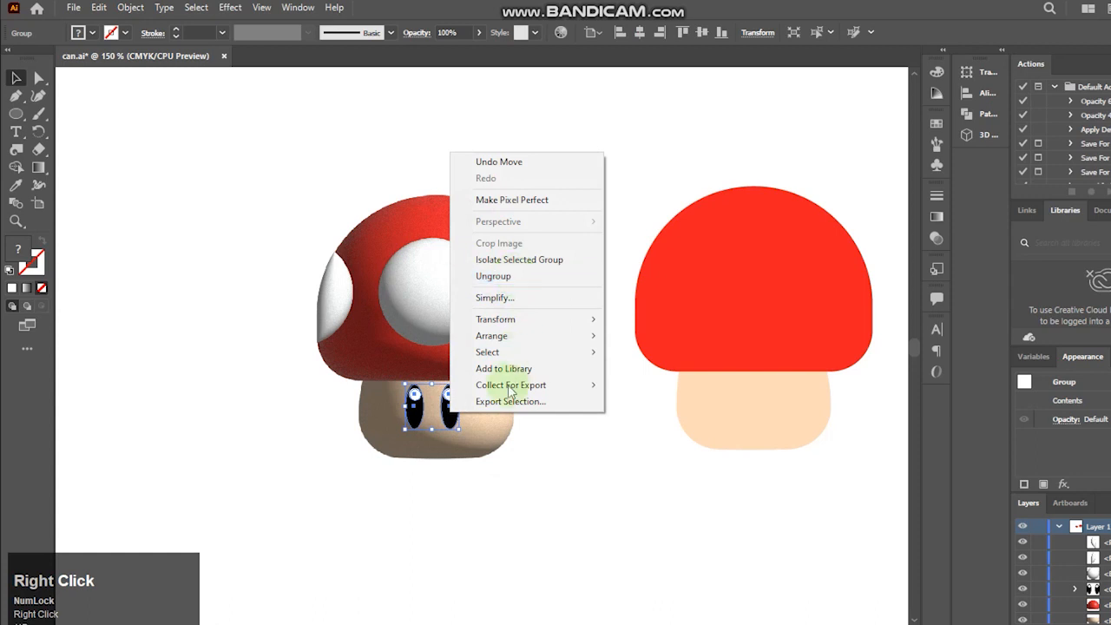
click(460, 428)
right_click(456, 424)
right_click(457, 424)
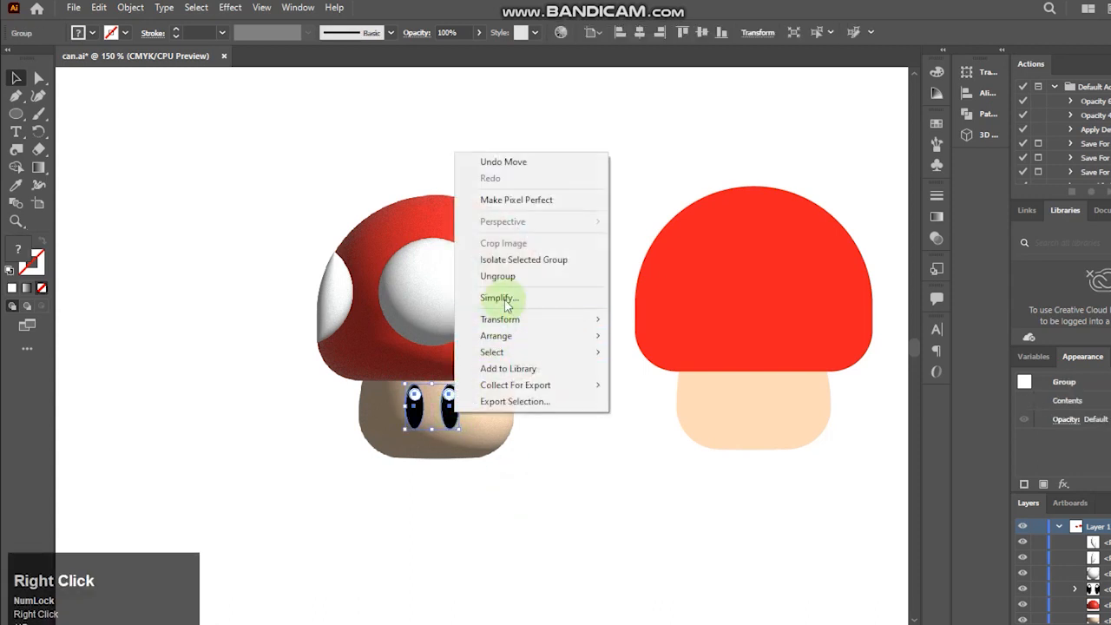
click(509, 275)
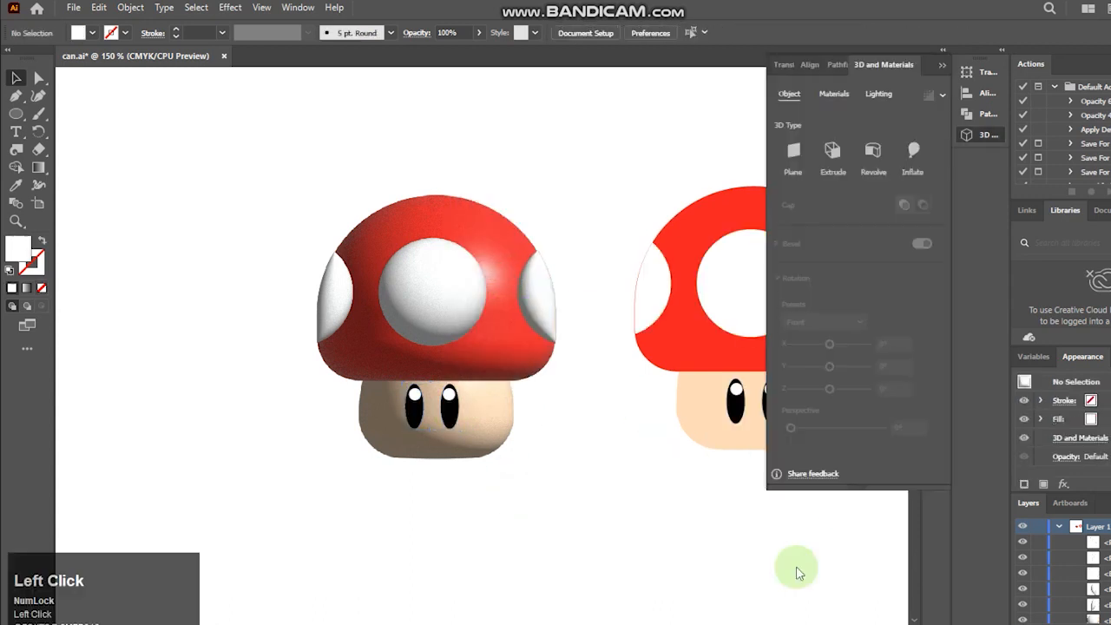
- Apply the 3D Inflate effect to both black eye ellipses and their white highlights on the 3D stem
click(451, 425)
shift+click(414, 419)
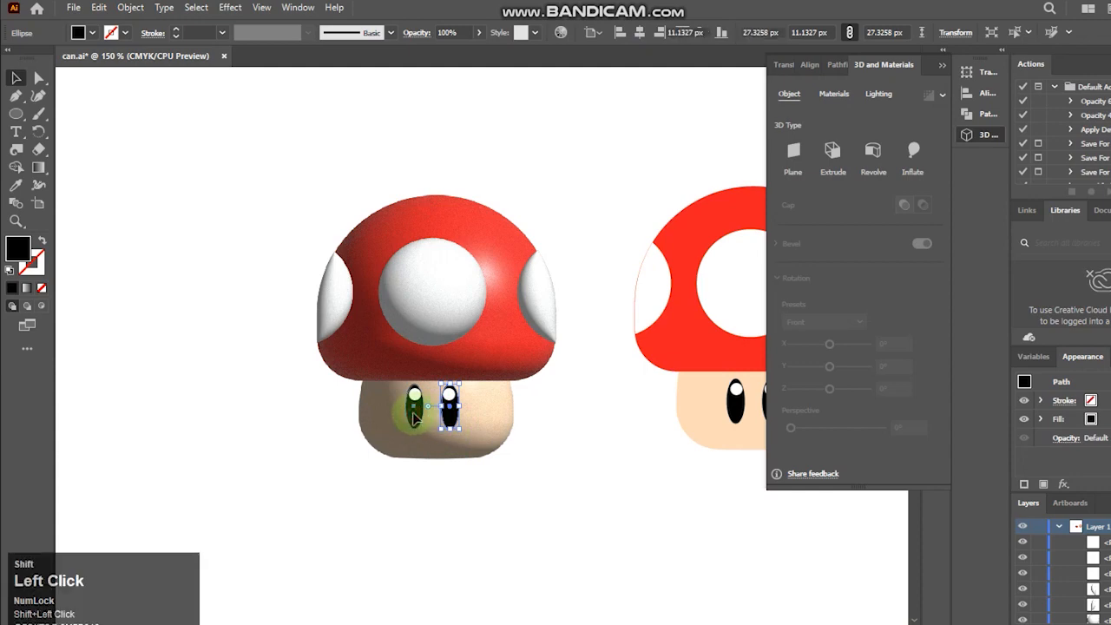
shift+click(415, 394)
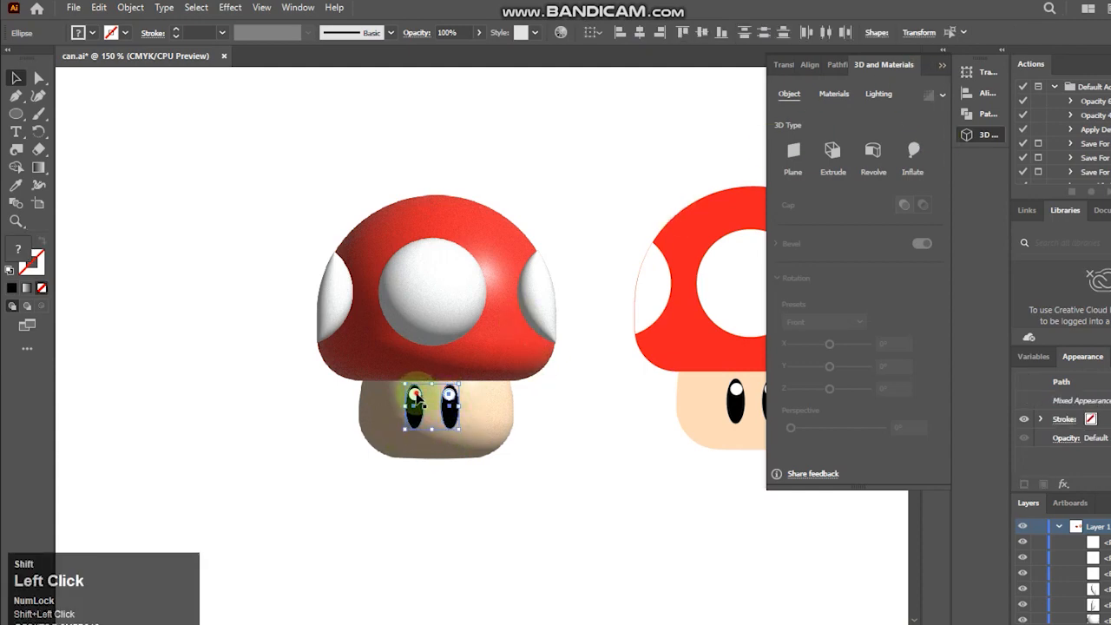
click(912, 151)
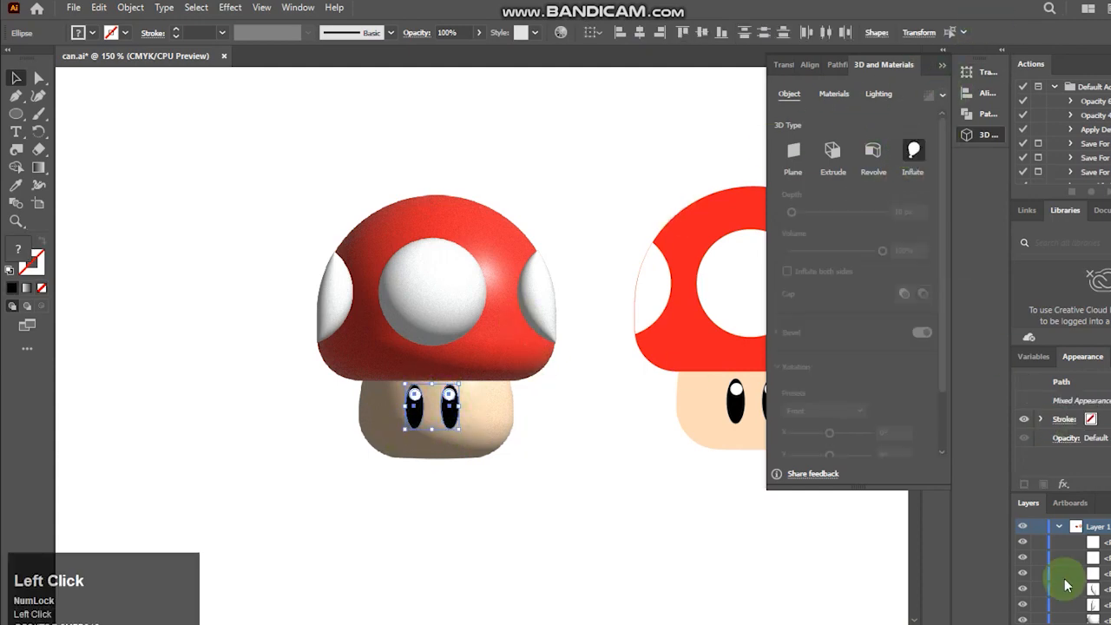
click(587, 485)
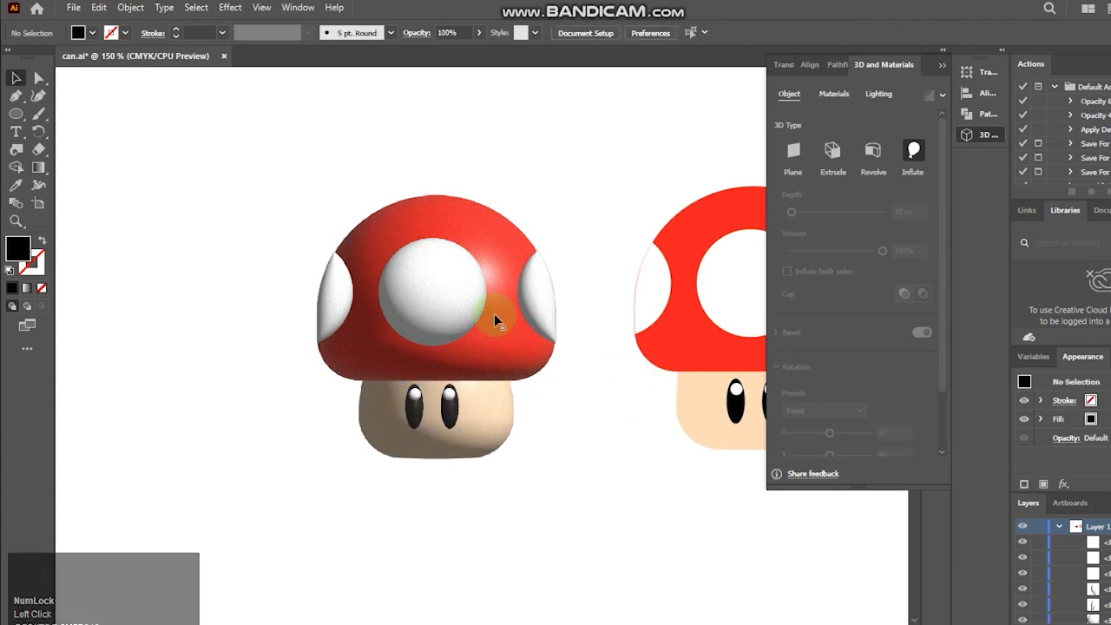
- Set the 3D stem's ambient light intensity to 100% and render it with ray tracing
click(506, 399)
click(879, 93)
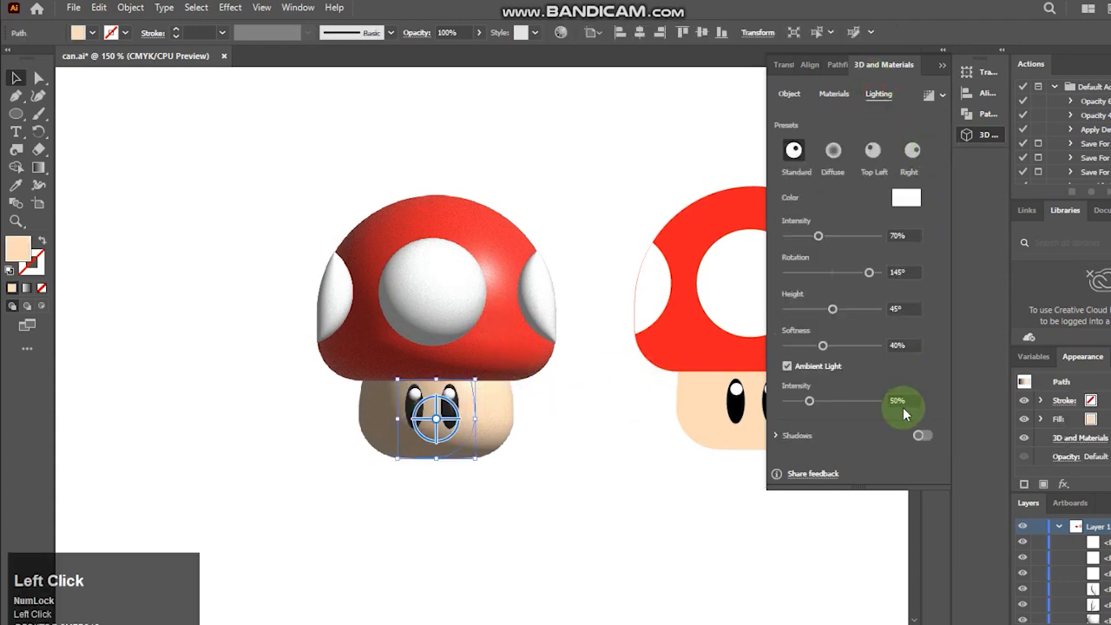
text(100)
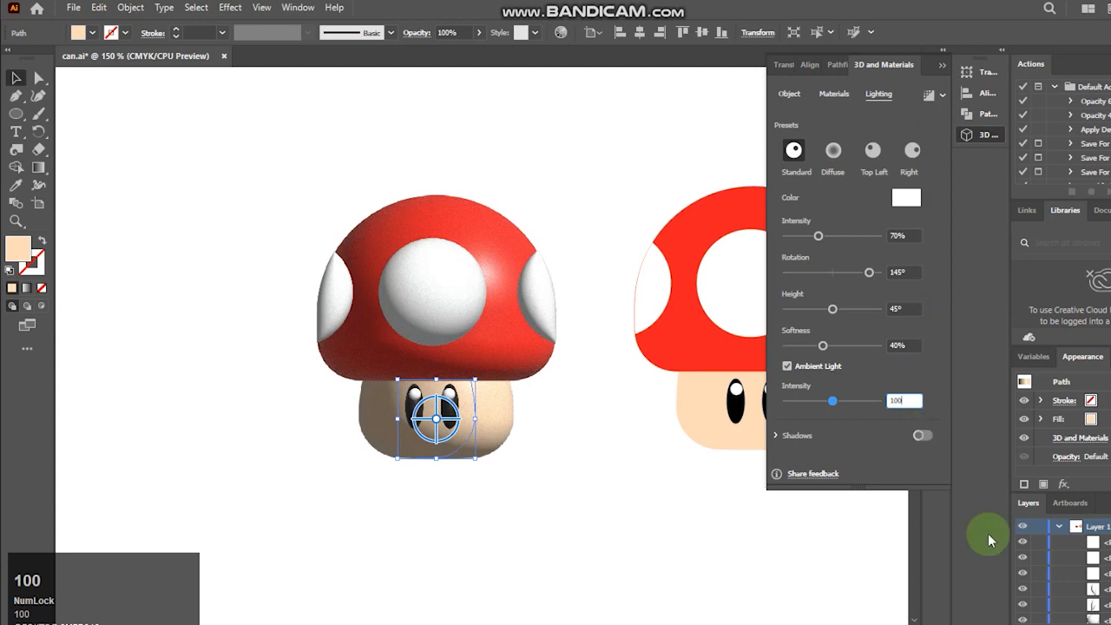
click(943, 547)
click(942, 94)
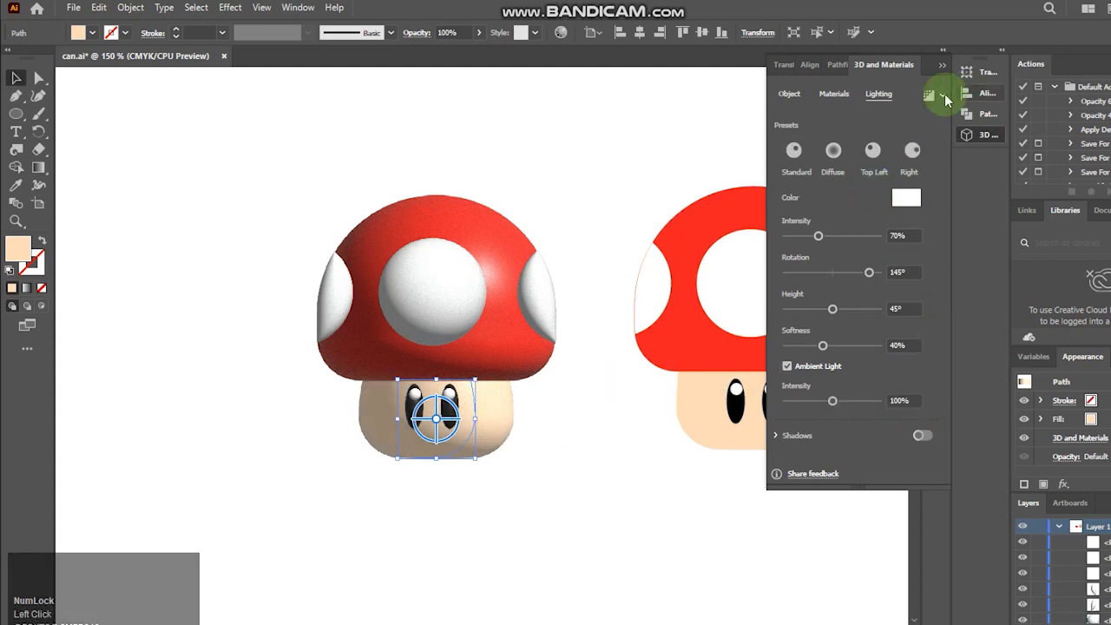
click(908, 309)
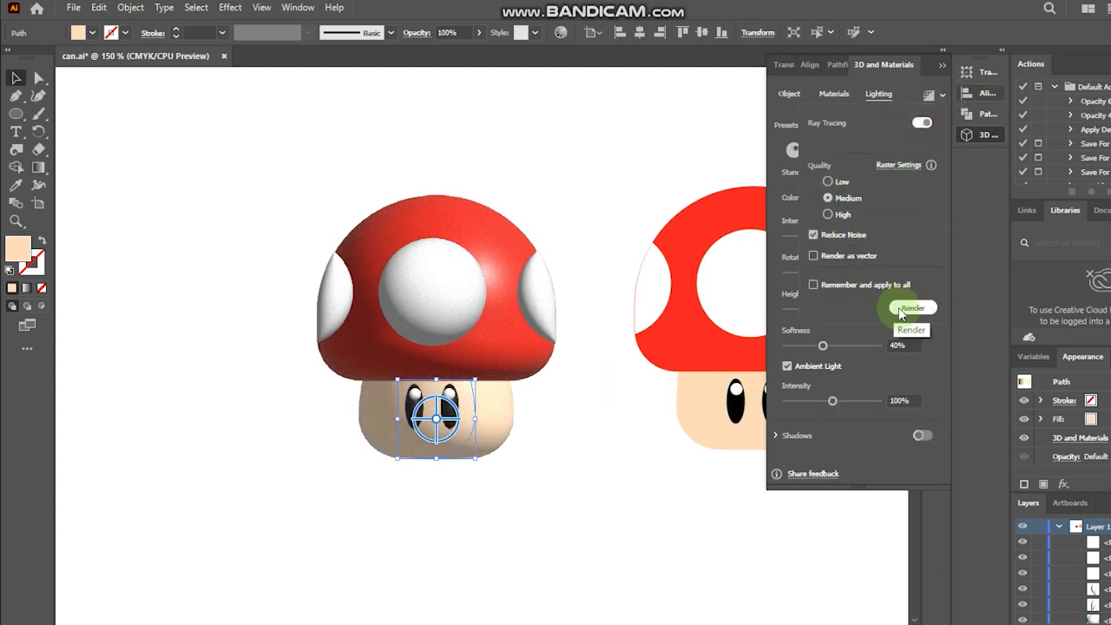
- Set the 3D cap's ambient light intensity to 100% and render it with ray tracing
click(510, 266)
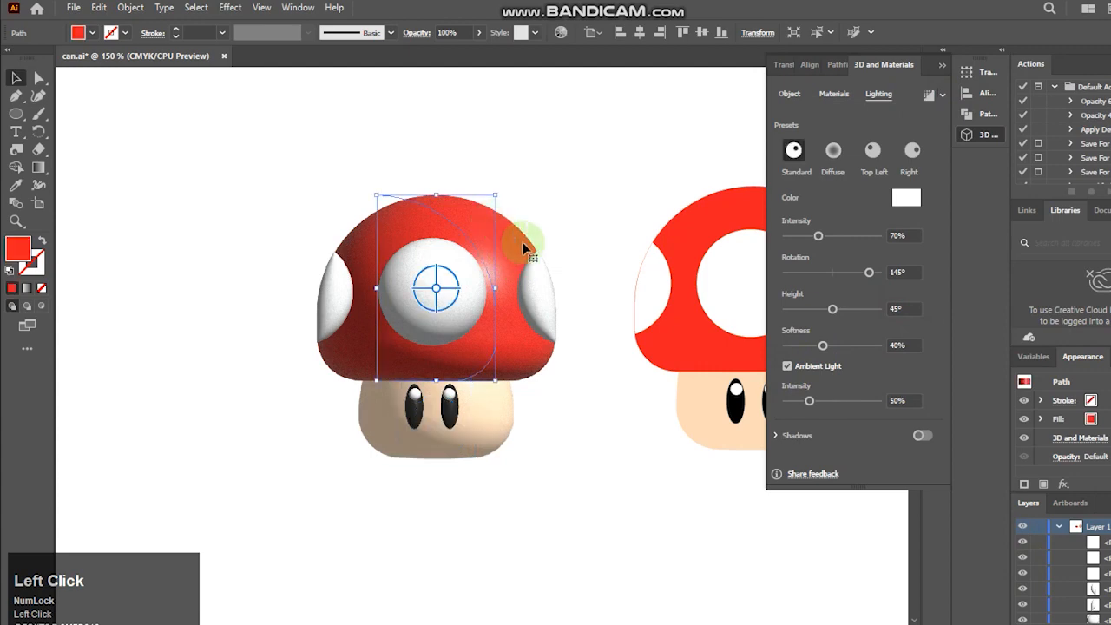
click(901, 400)
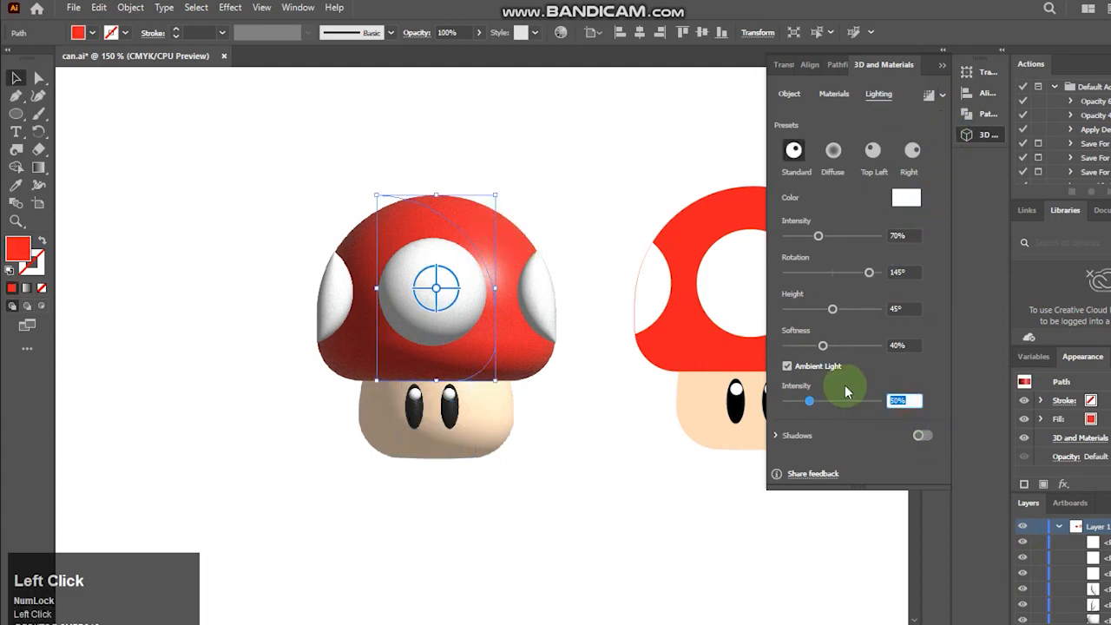
text(100)
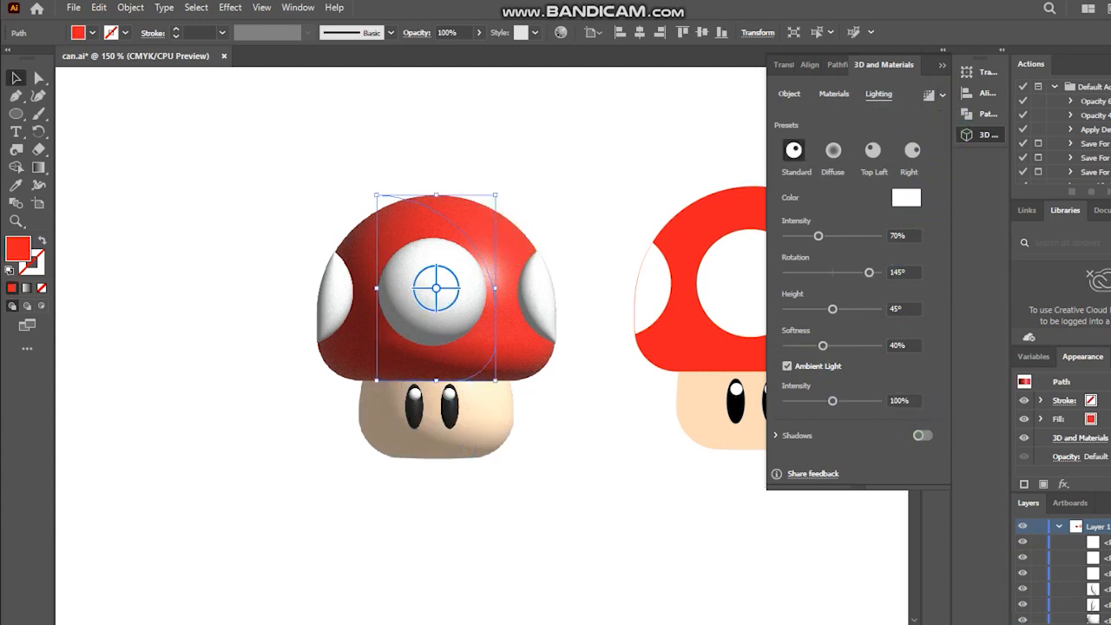
click(943, 94)
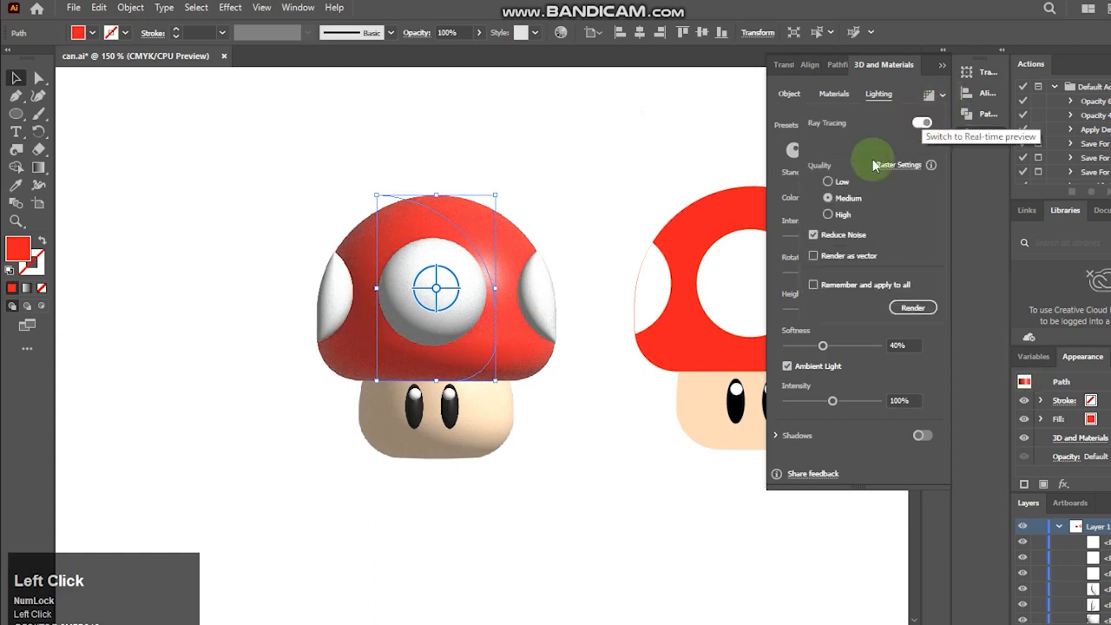
click(912, 308)
click(577, 143)
- Set the ambient light intensity of the three inflated cap spots to 100%
click(540, 300)
shift+click(414, 300)
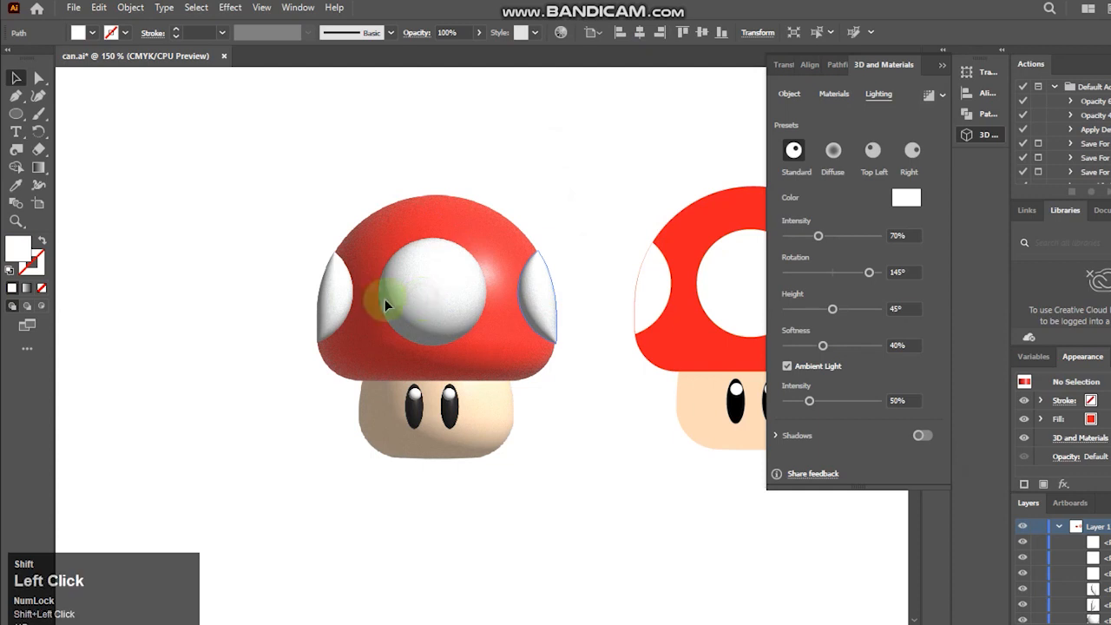
shift+click(340, 300)
click(894, 399)
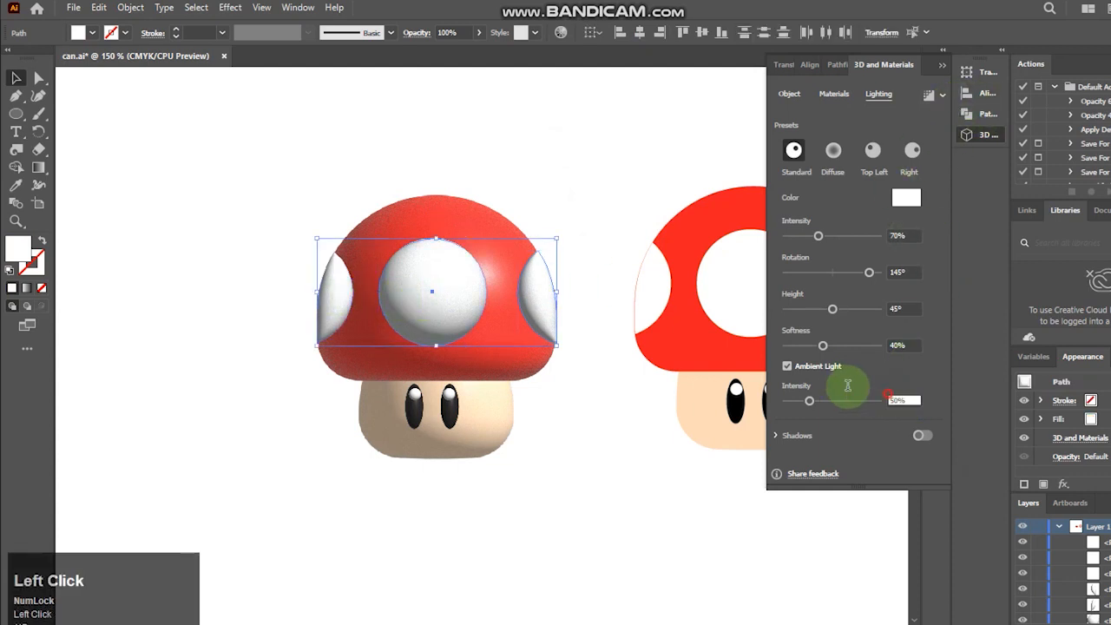
text(100)
click(599, 160)
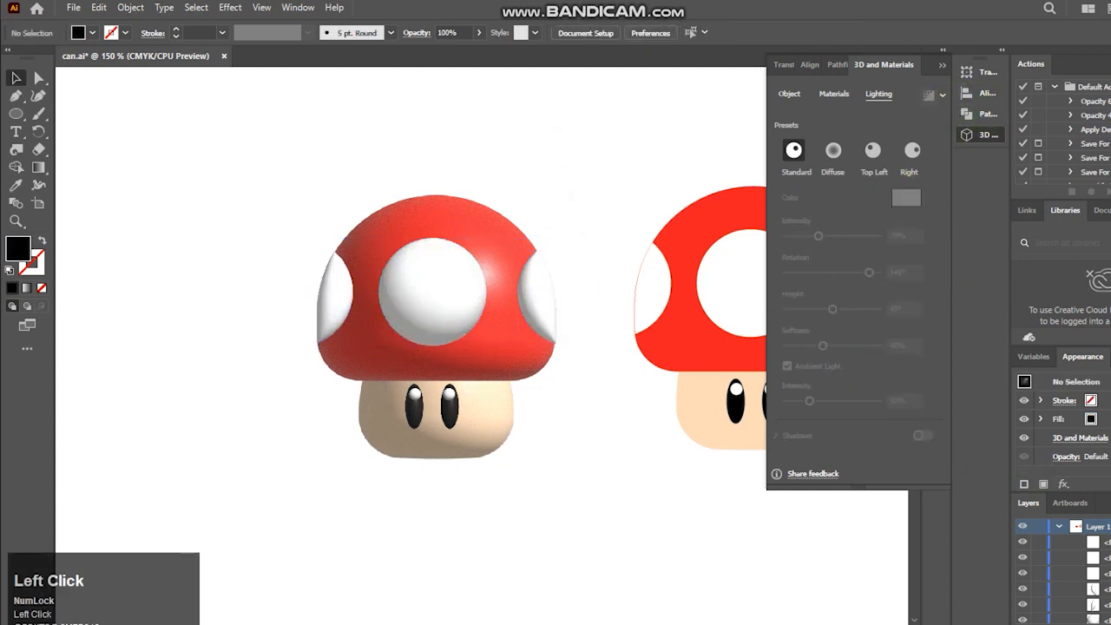
click(946, 69)
- Draw a wide, flat ellipse below the 3D mushroom and fill it with a black-to-white radial gradient
click(17, 114)
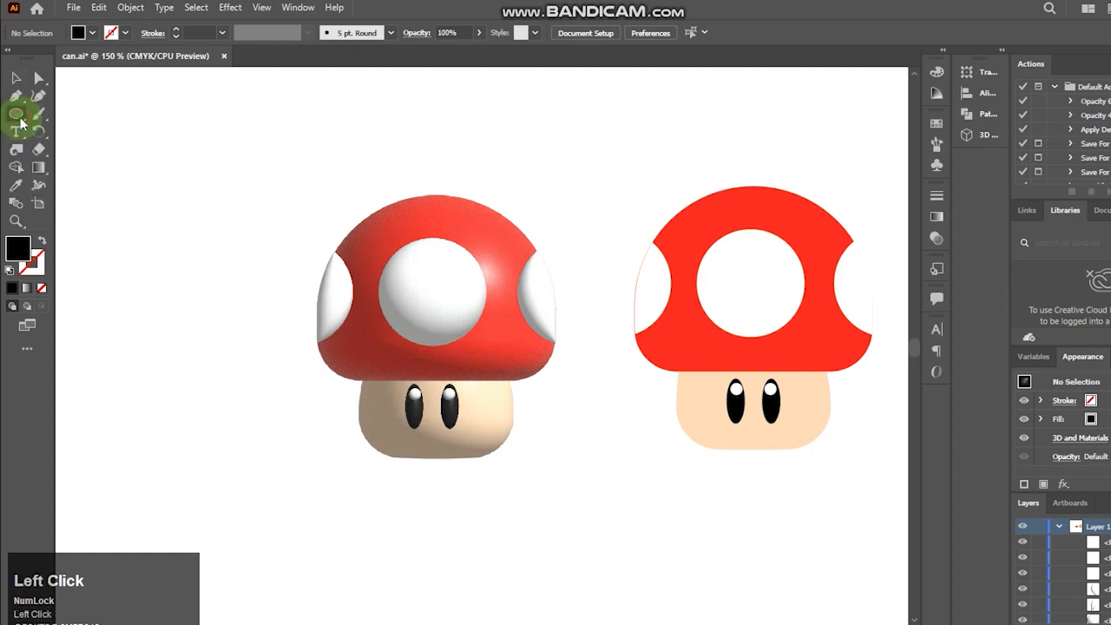
drag(308, 490, 575, 509)
click(27, 287)
click(841, 212)
click(761, 271)
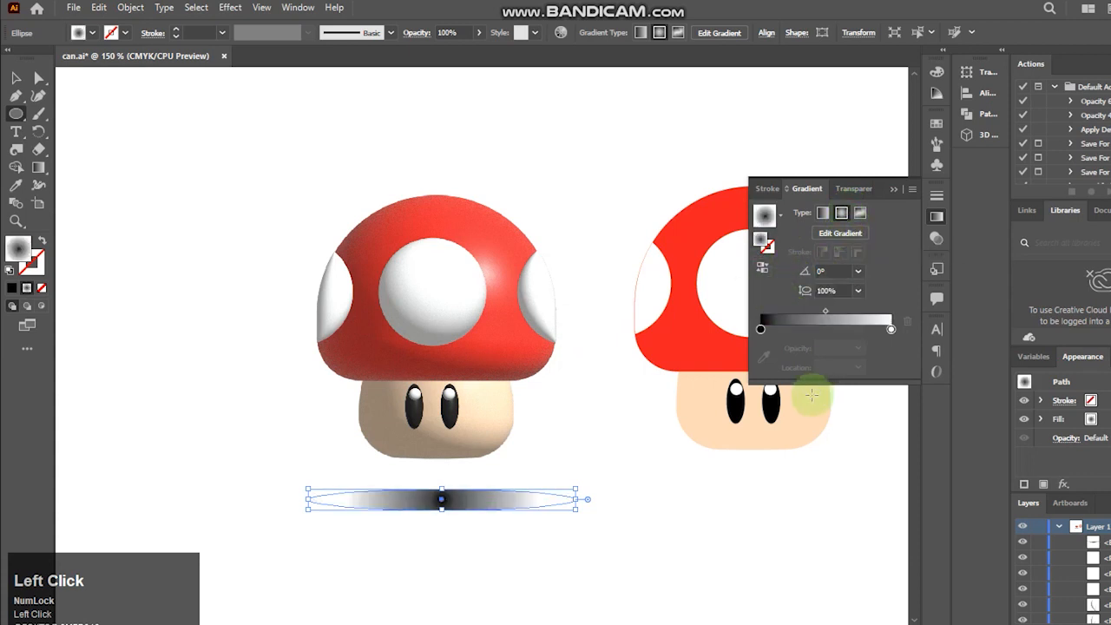
- Set the opacity of the gradient's white stop to 0%
click(892, 329)
drag(844, 348, 779, 356)
text(00)
key(Return)
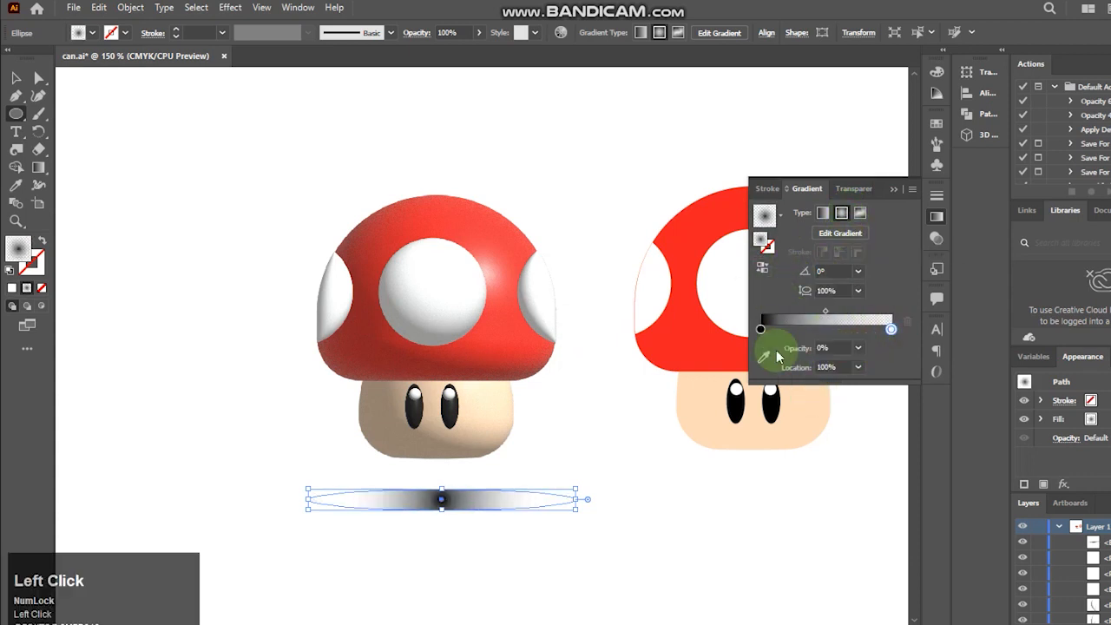
- Move the gradient ellipse up so it sits centered just beneath the 3D stem
click(15, 82)
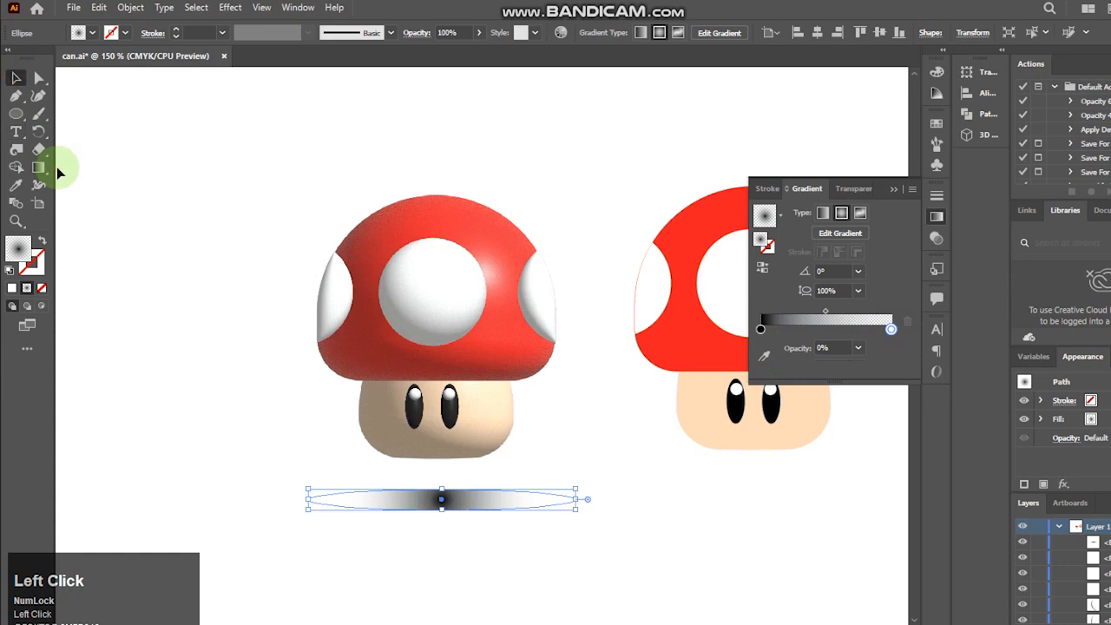
click(398, 525)
drag(442, 506, 451, 487)
- Set the gradient's black stop to 20% opacity and shift its location to about 12%
click(760, 330)
drag(842, 349, 776, 330)
text(20)
key(Return)
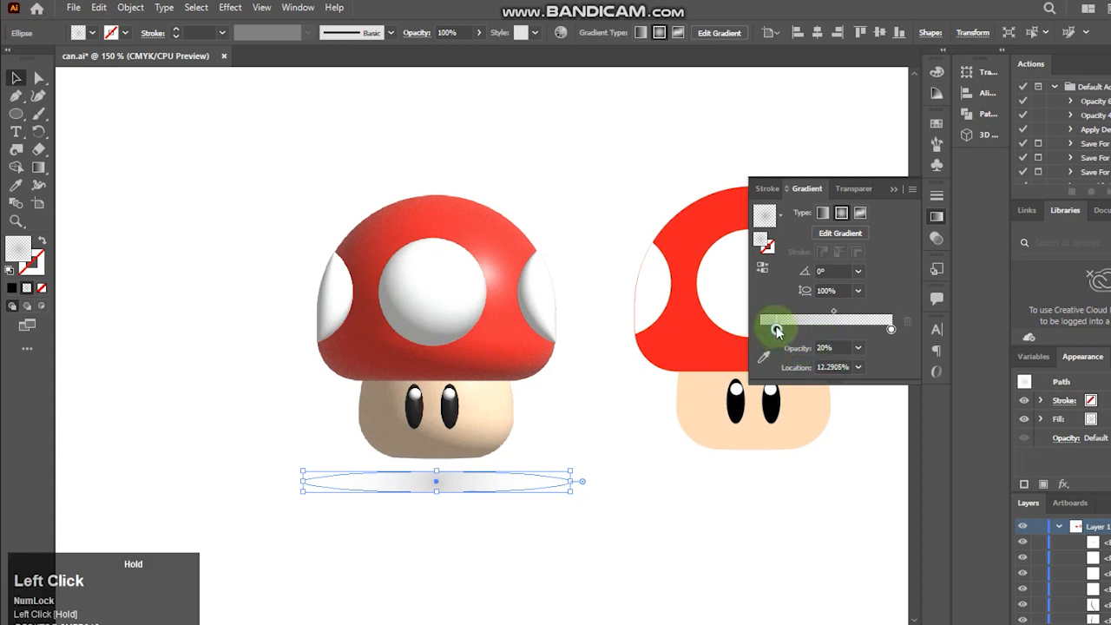
- Flatten the shadow ellipse slightly and apply a Gaussian Blur with a radius of about 9.65 pixels
click(647, 476)
drag(437, 480, 434, 440)
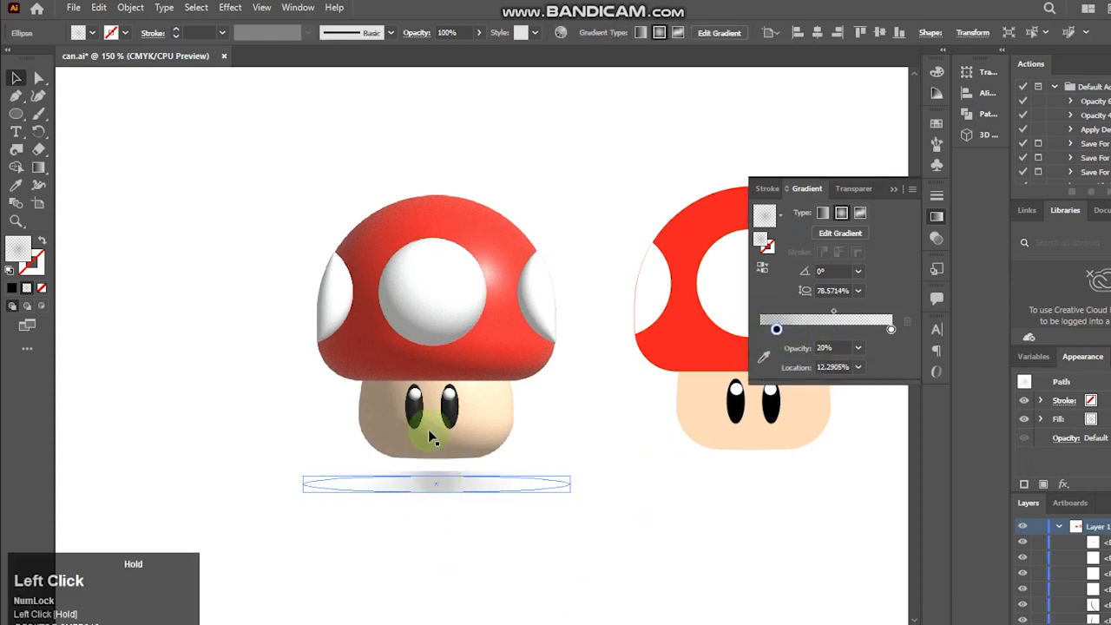
click(230, 7)
mouse_move(283, 257)
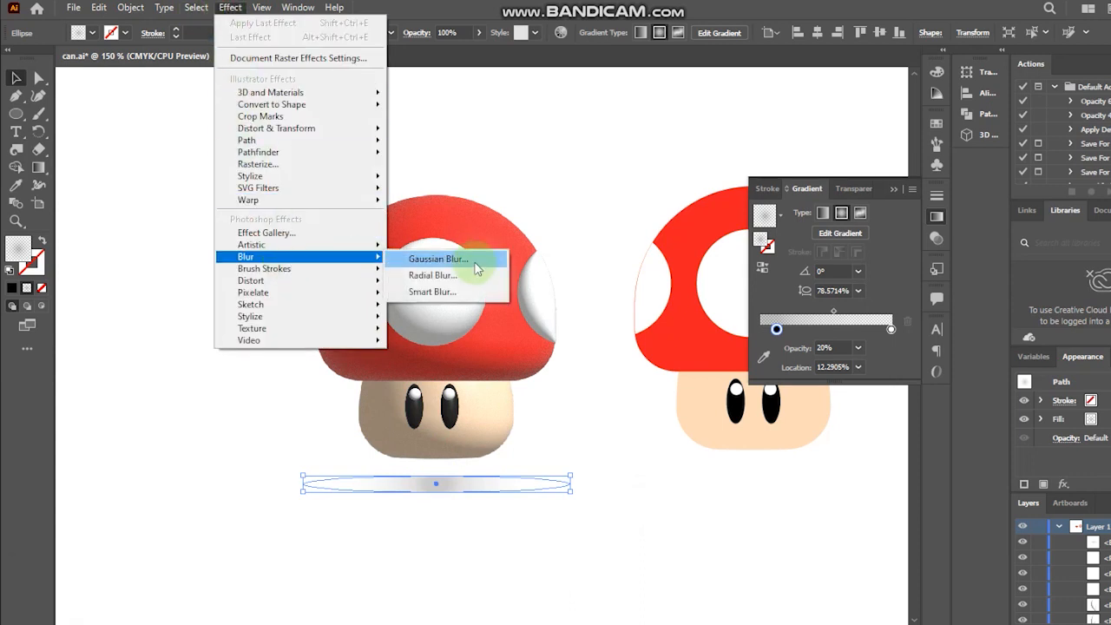
click(477, 259)
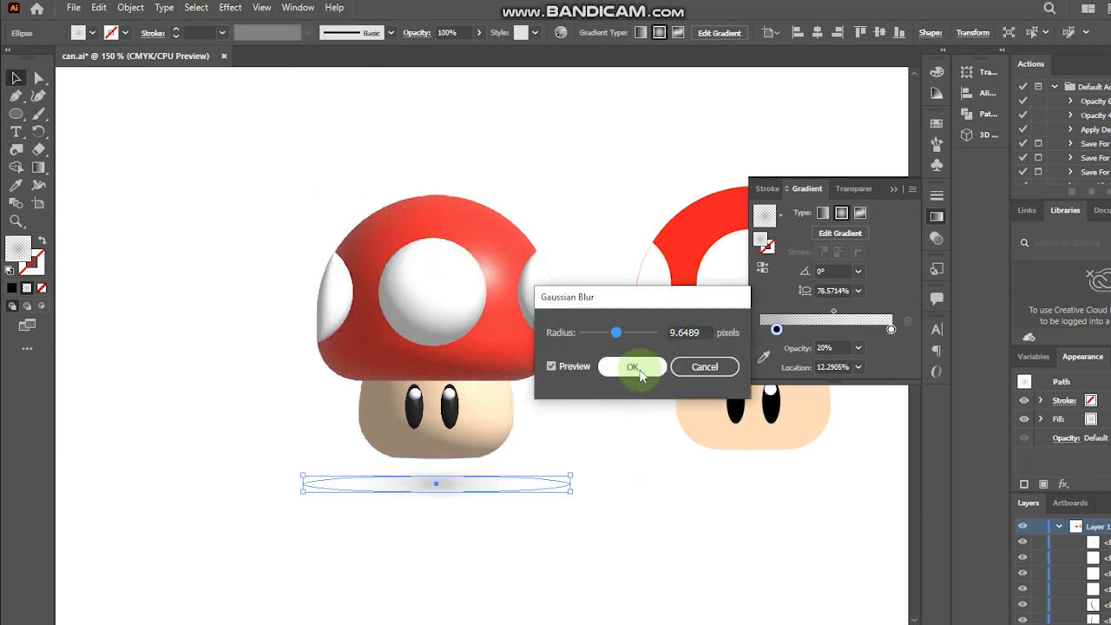
click(640, 368)
click(644, 492)
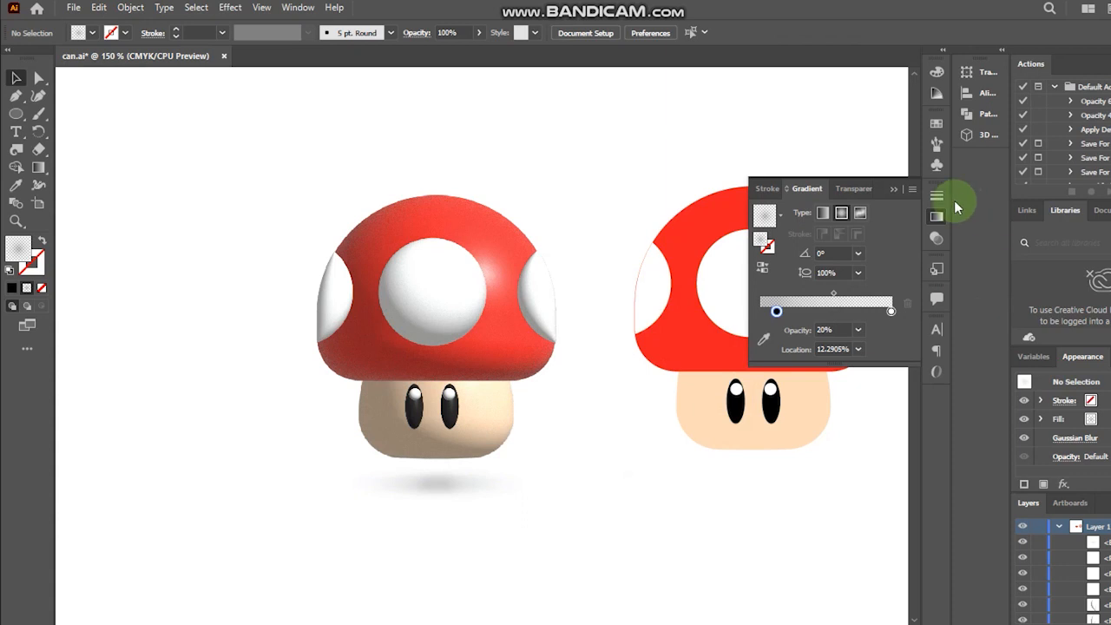
click(895, 191)
- Duplicate the blurred shadow beneath the flat mushroom and nudge the copy right and up under its stem
click(461, 494)
alt+drag(449, 483, 755, 473)
drag(750, 542, 569, 612)
key(Right)
key(Right)
key(Right)
key(Right)
key(Up)
key(Up)
key(Up)
key(Up)
key(Up)
key(Up)
click(701, 519)
- Nudge the flat mushroom's shadow down slightly to leave a gap below the stem
click(664, 469)
key(Down)
key(Down)
key(Down)
key(Down)
click(476, 565)
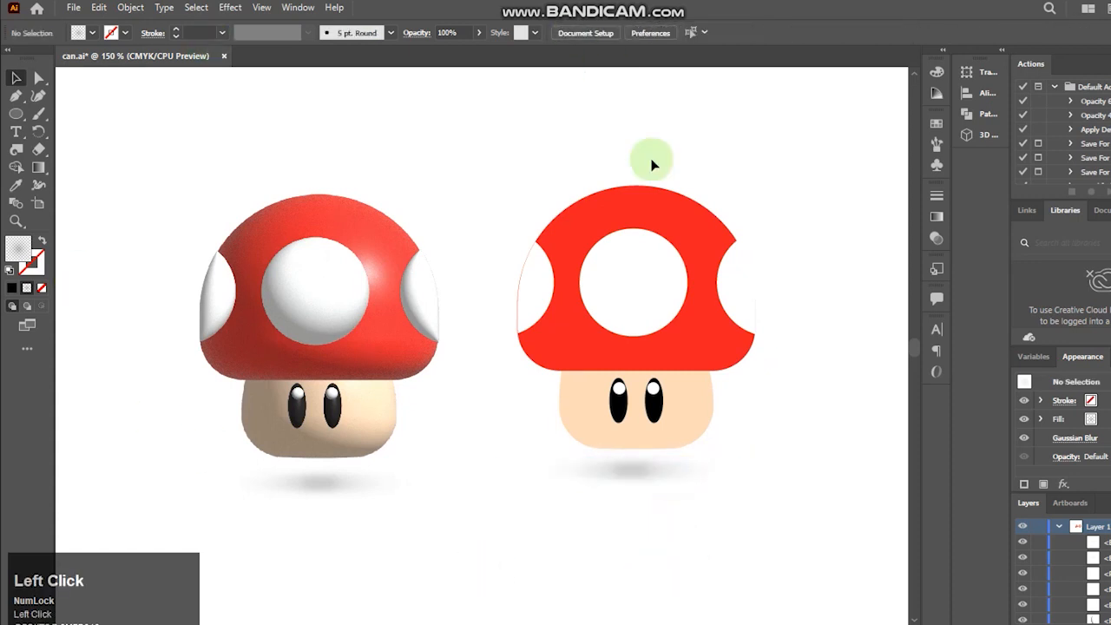